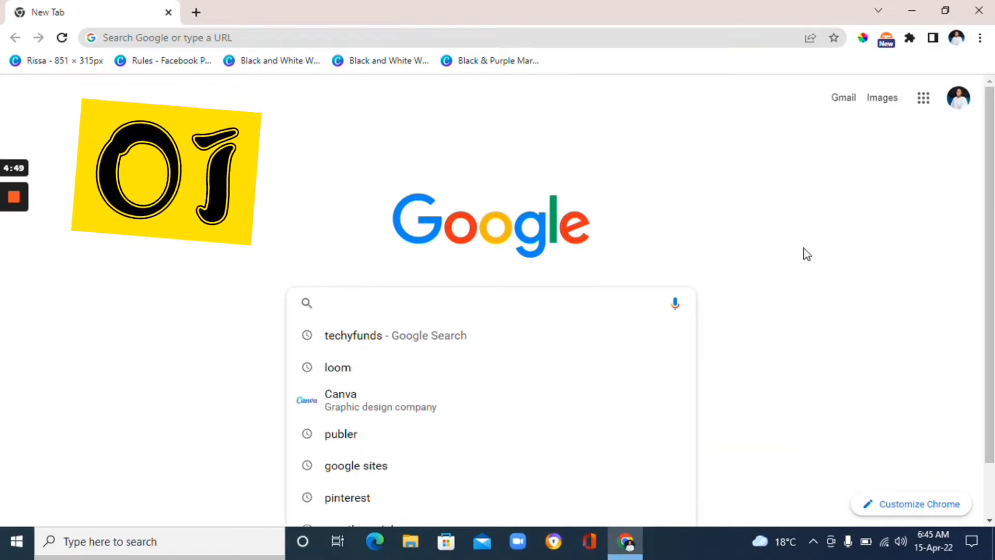
- Load videolan.org, which offers VLC 3.0.16 for Windows 64bit, then minimize Chrome
{"action": "type", "text": "videoLAN"}
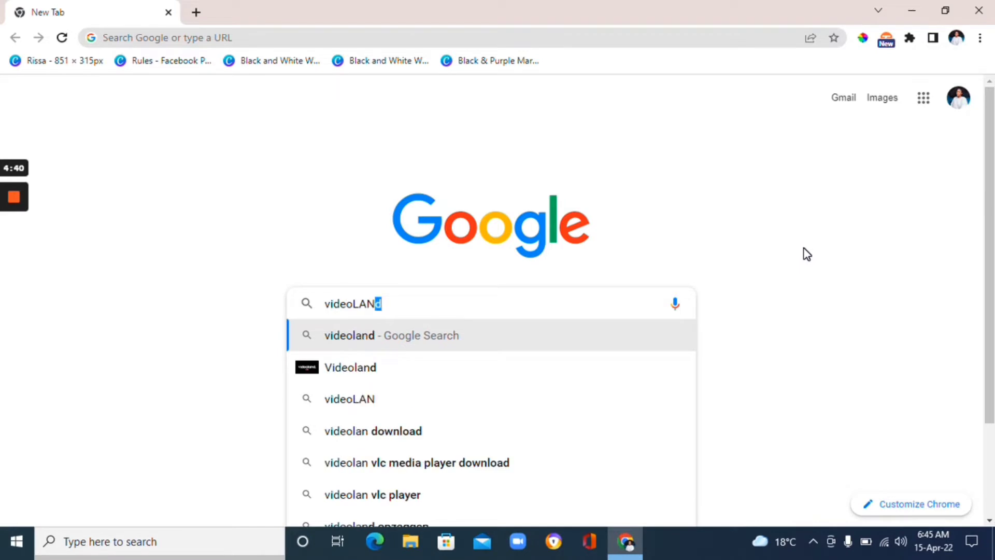
{"action": "key", "text": "BackSpace"}
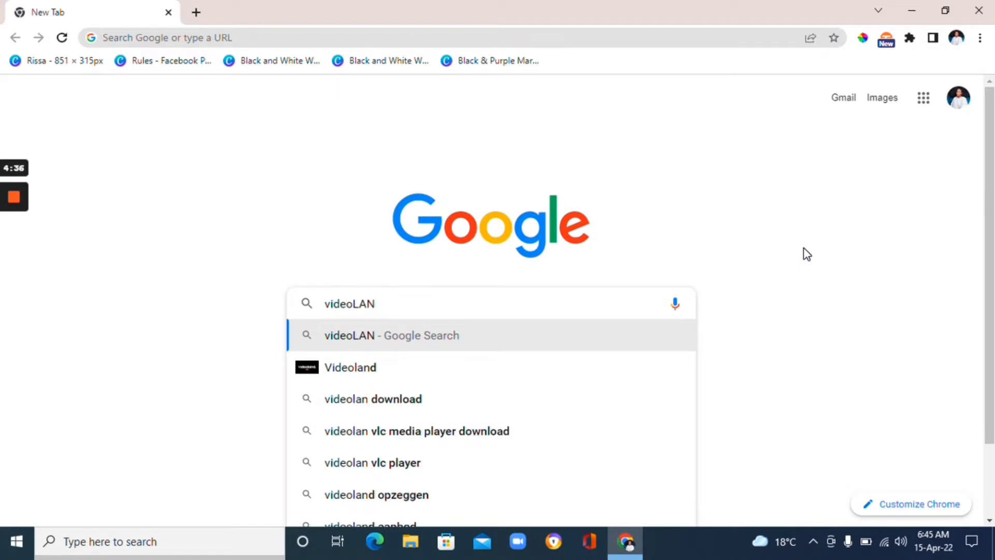
{"action": "type", "text": ".org"}
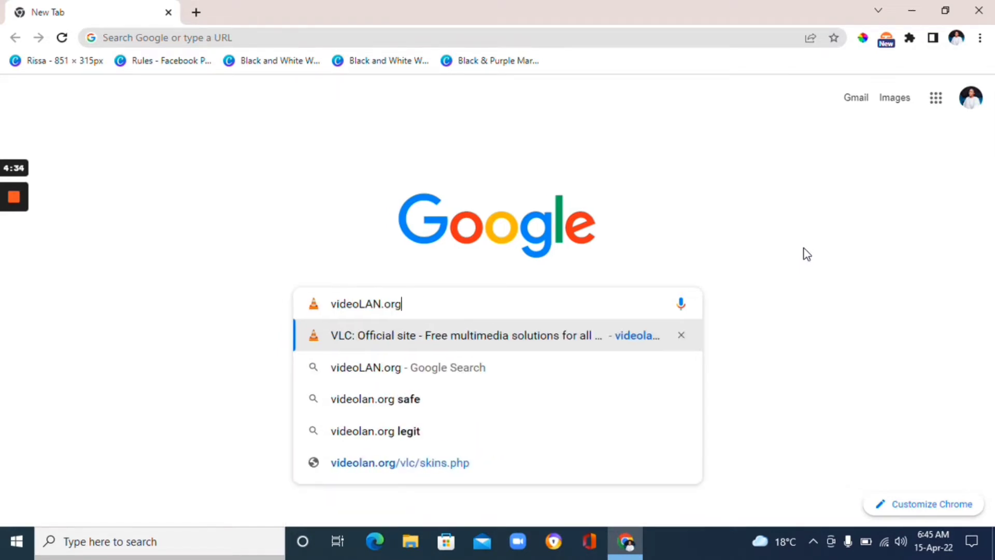
{"action": "key", "text": "Return"}
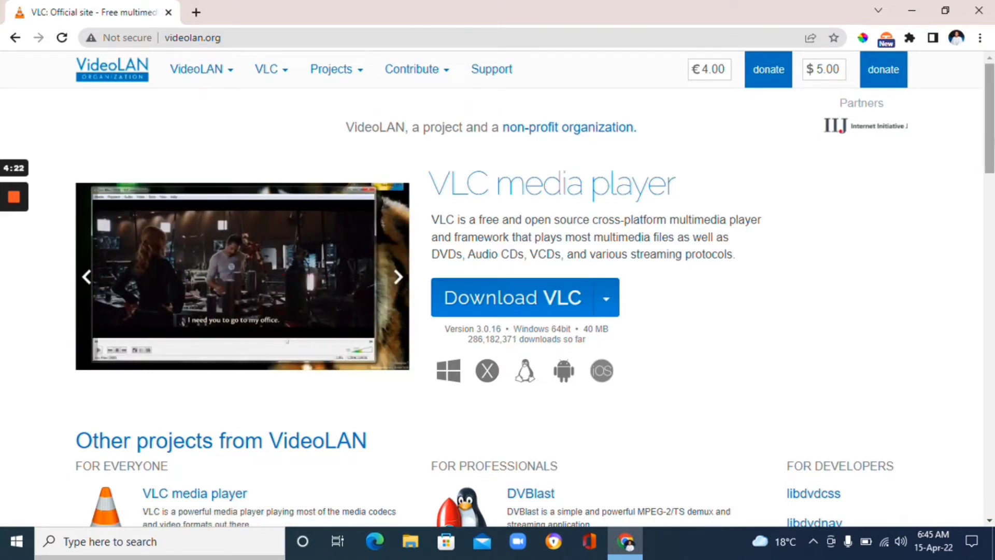
{"action": "scroll", "coordinate": [497, 290], "scroll_direction": "down", "scroll_amount": 1}
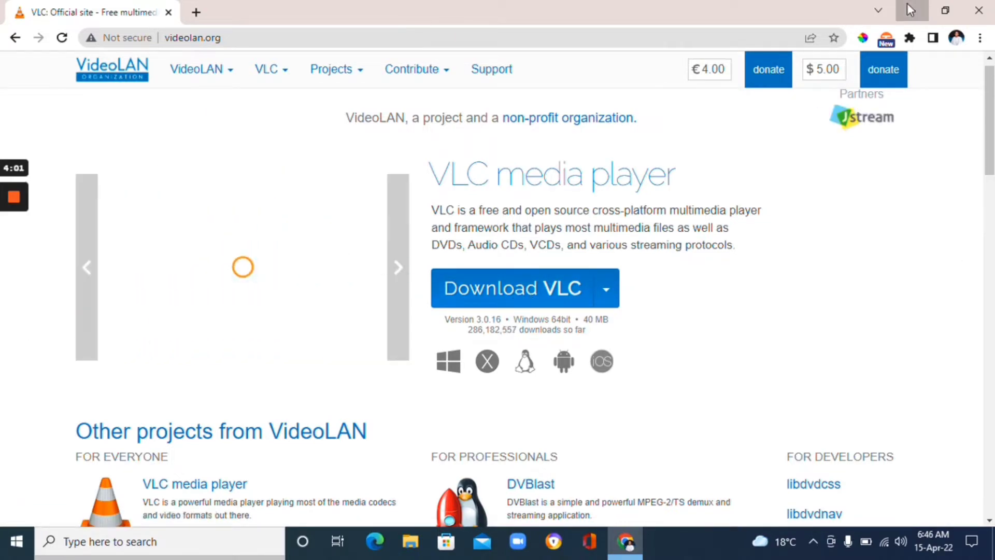
{"action": "left_click", "coordinate": [907, 4]}
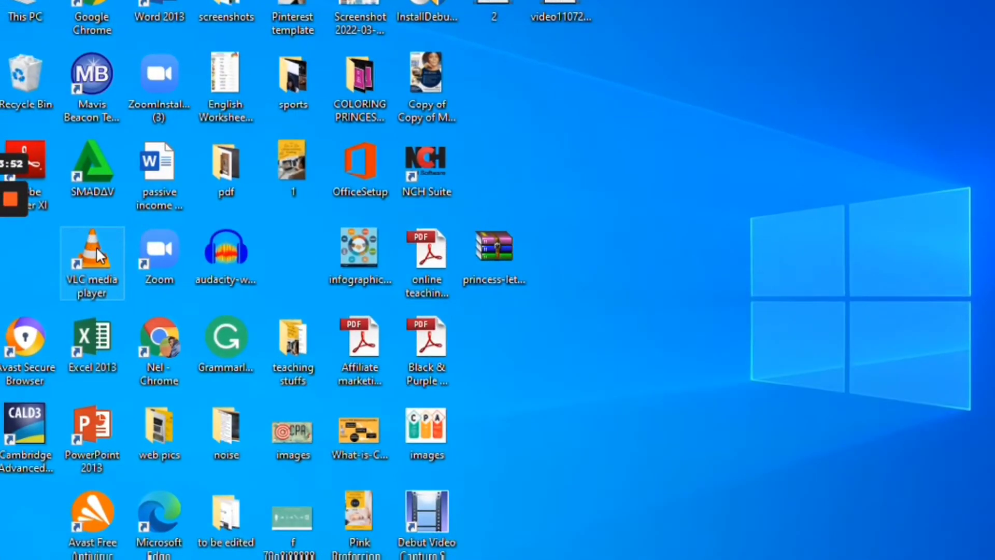
- Launch VLC from the desktop, minimize it, and open Google Drive's My Drive in Chrome
{"action": "double_click", "coordinate": [96, 250]}
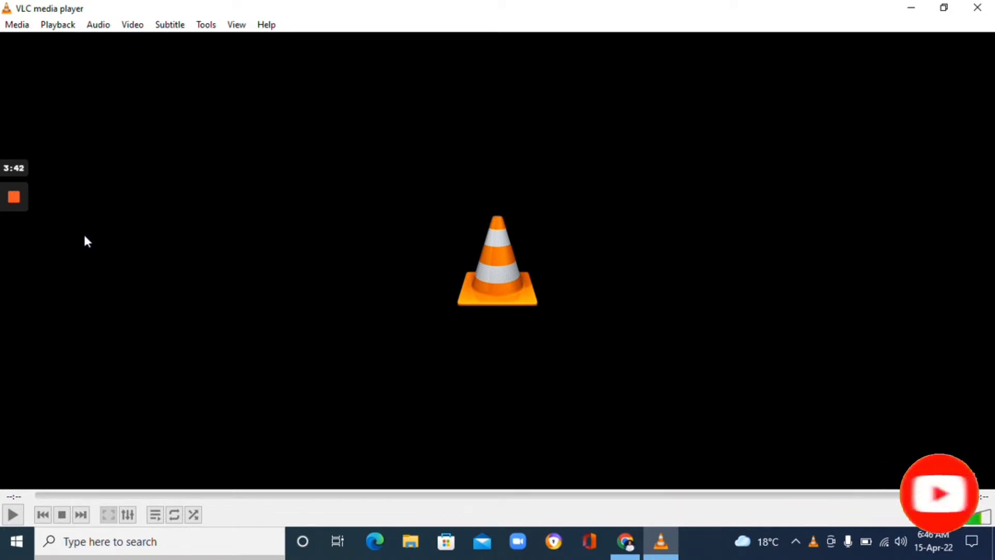
{"action": "left_click", "coordinate": [915, 7]}
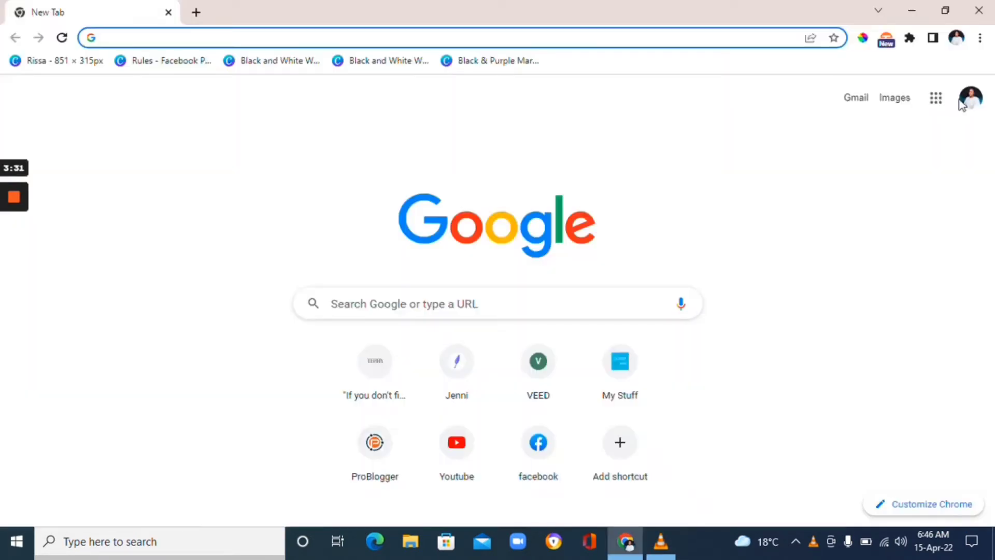
{"action": "left_click", "coordinate": [936, 98]}
{"action": "left_click", "coordinate": [875, 178]}
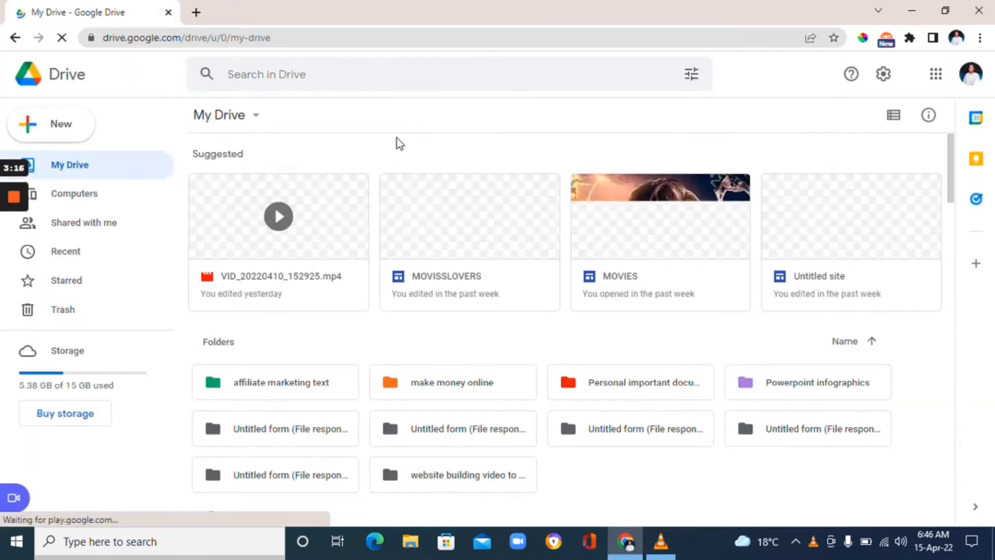
- Download VID_20220410_152925.mp4 from the Drive preview and show it in the Downloads folder
{"action": "left_click", "coordinate": [346, 188]}
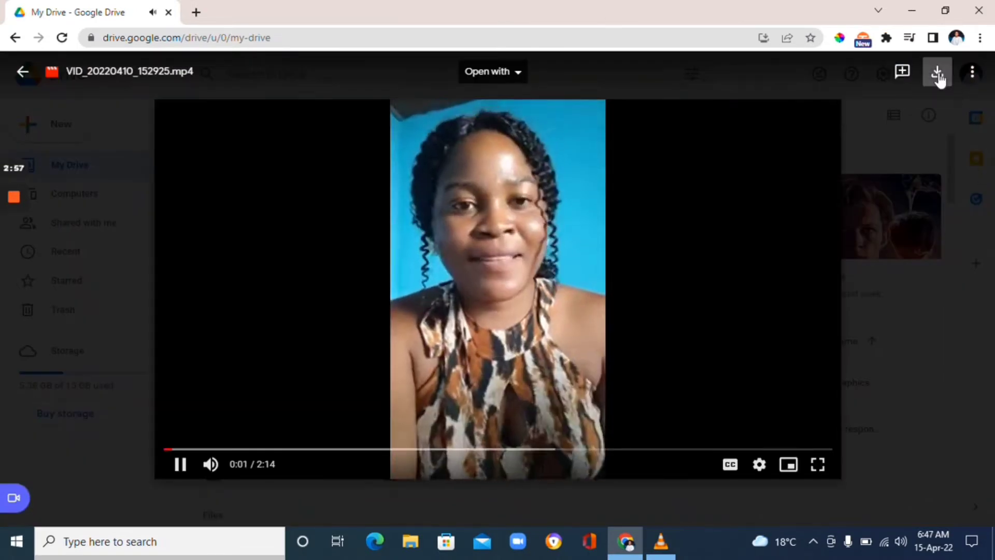
{"action": "left_click", "coordinate": [939, 78]}
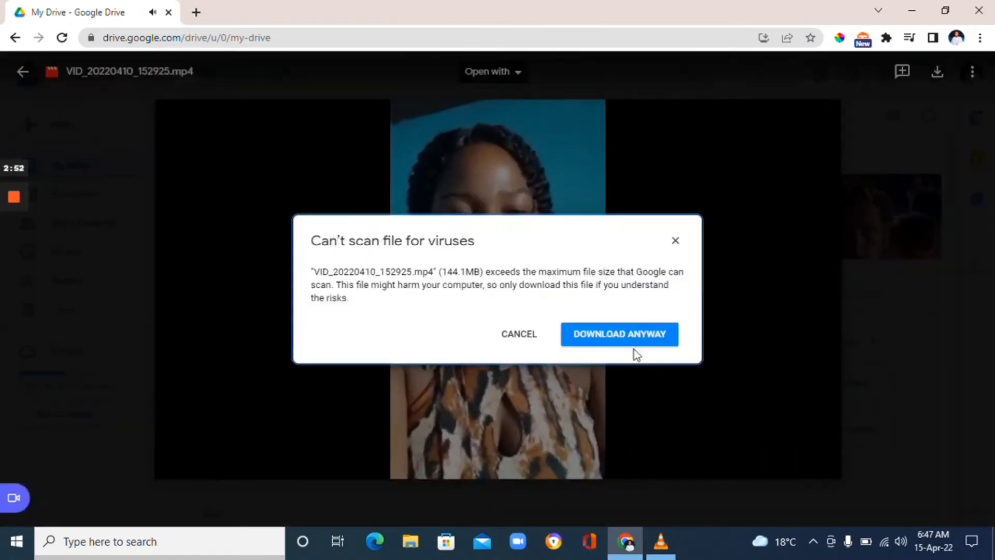
{"action": "left_click", "coordinate": [633, 343]}
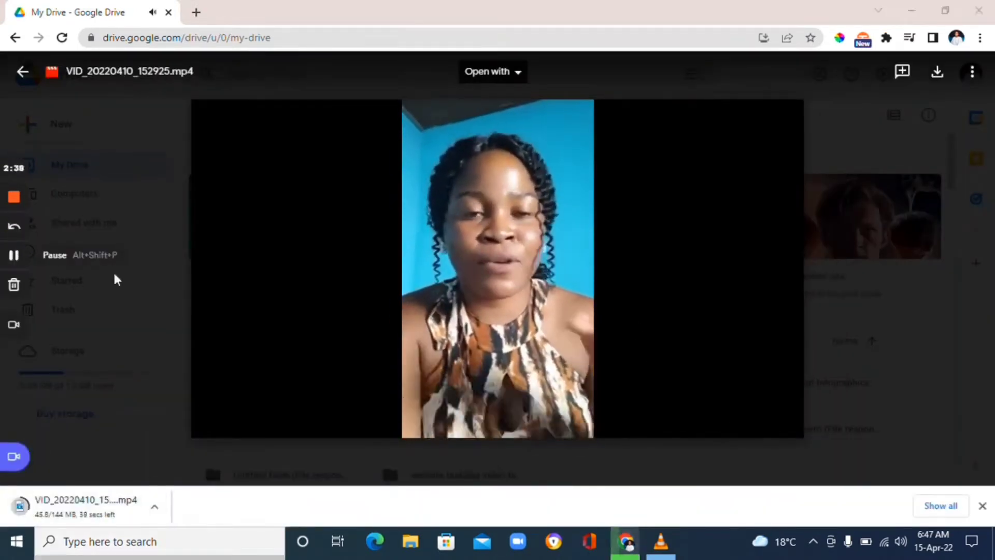
{"action": "left_click", "coordinate": [410, 433]}
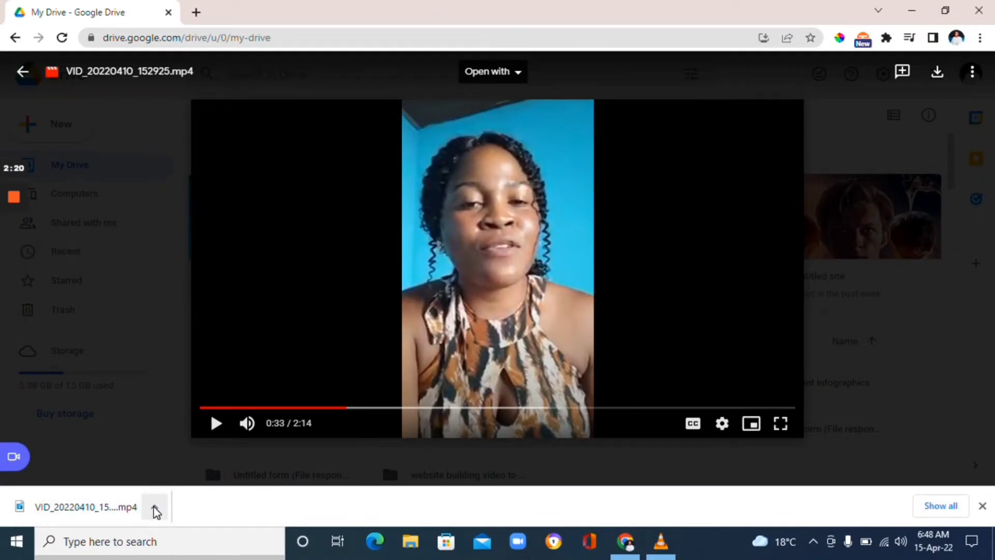
{"action": "left_click", "coordinate": [155, 507]}
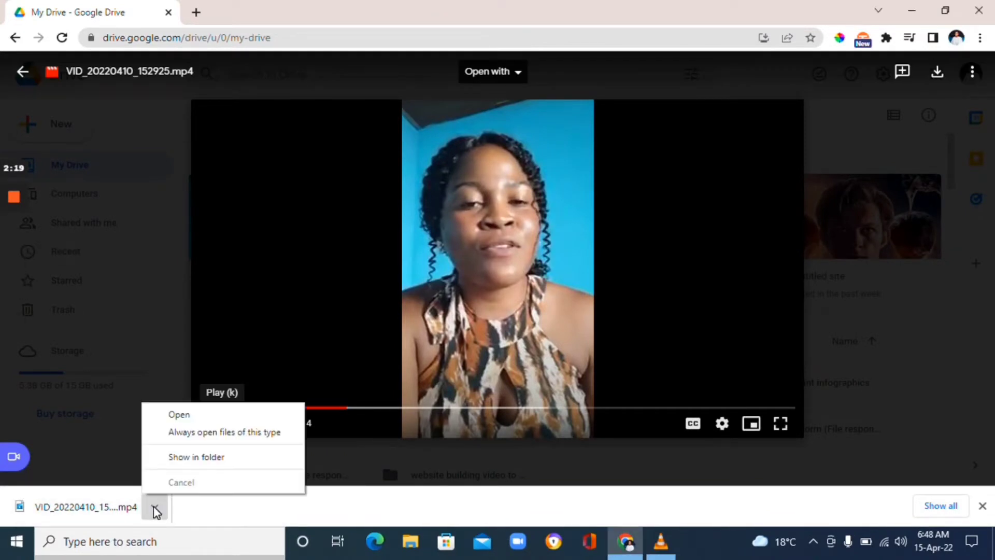
{"action": "left_click", "coordinate": [189, 459]}
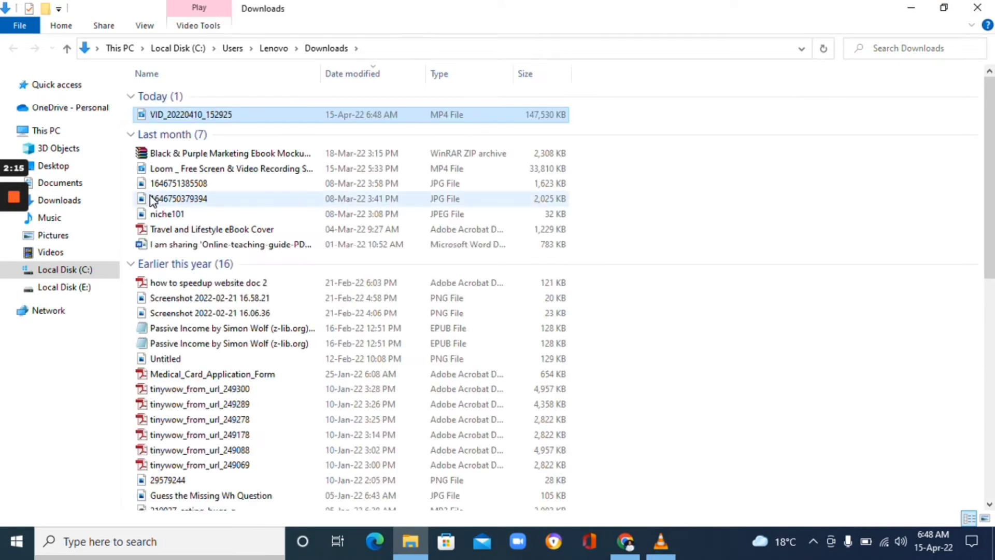
- Move VID_20220410_152925.mp4 from Downloads to the Desktop, close Explorer and Chrome, and restore VLC
{"action": "left_click_drag", "start_coordinate": [169, 117], "coordinate": [85, 194]}
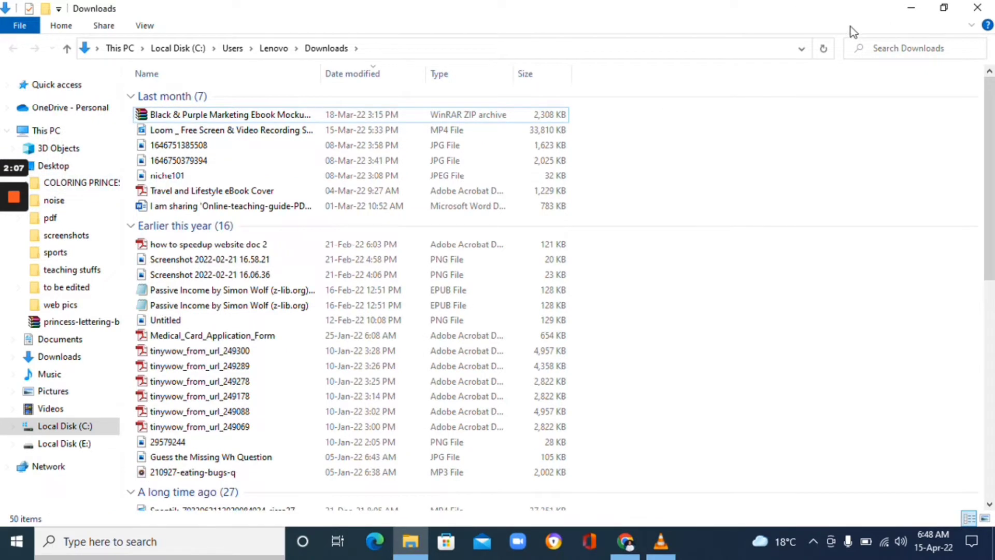
{"action": "left_click", "coordinate": [977, 8]}
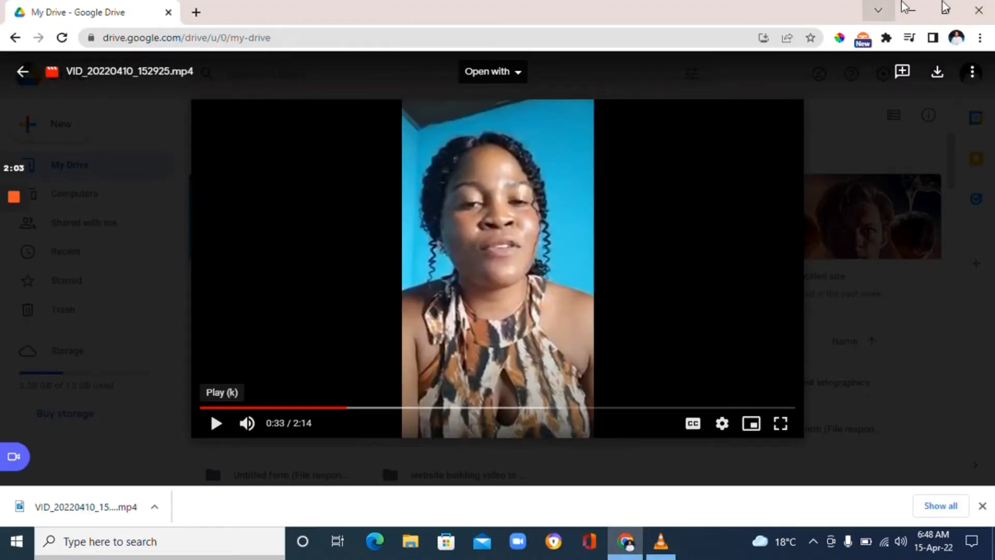
{"action": "left_click", "coordinate": [978, 10]}
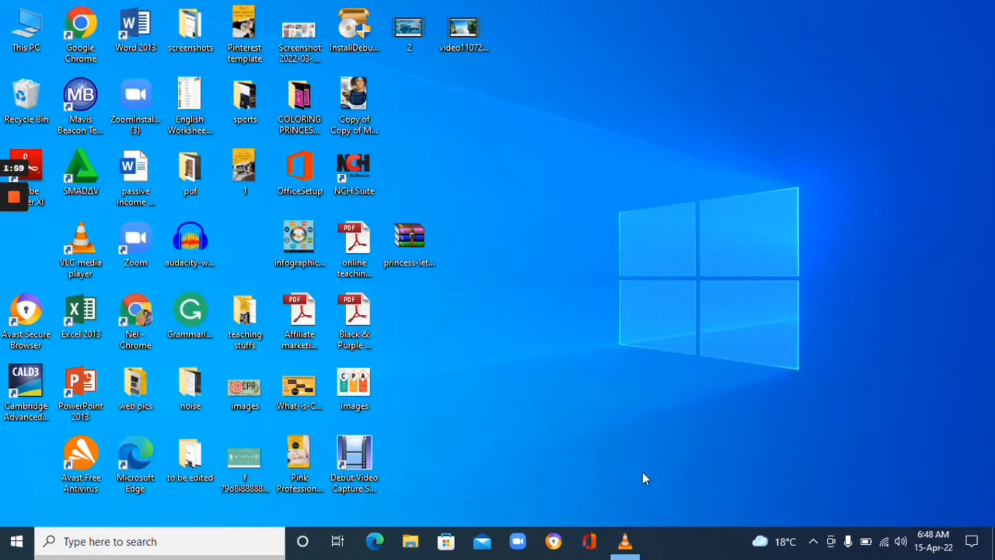
{"action": "left_click", "coordinate": [621, 541]}
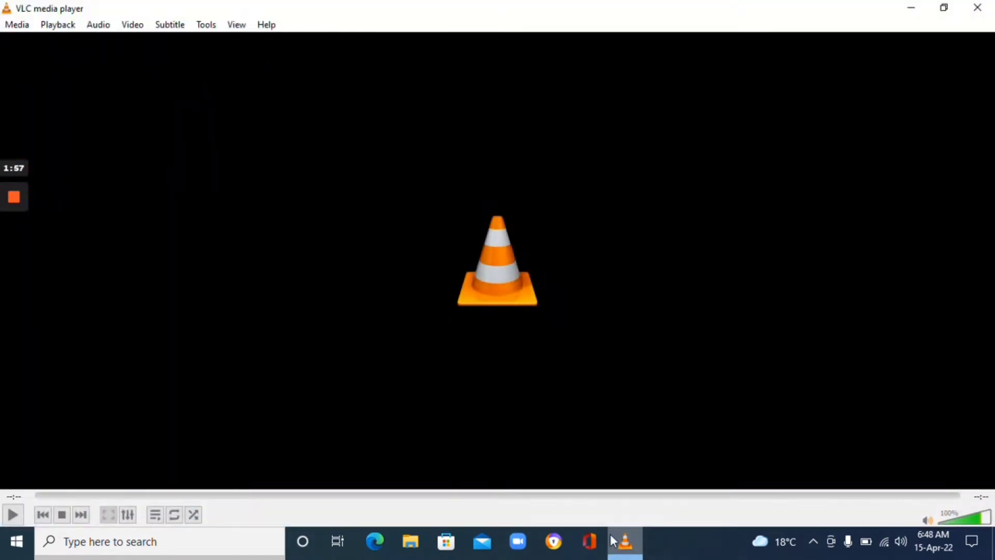
- Choose Convert / Save from VLC's Media menu
{"action": "left_click", "coordinate": [22, 29]}
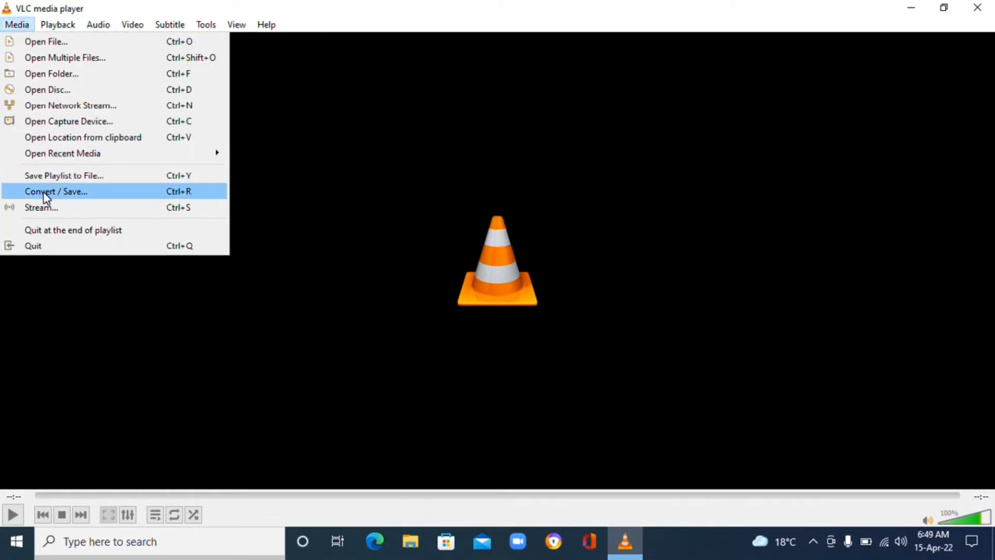
{"action": "left_click", "coordinate": [47, 197]}
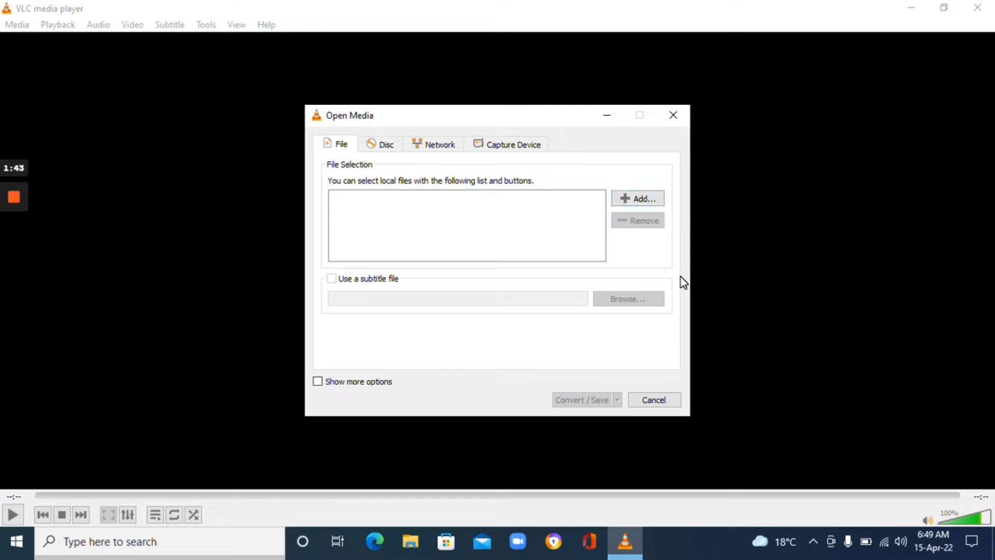
- Add VID_20220410_152925.mp4 from the Desktop noise folder and proceed to the Convert dialog
{"action": "left_click", "coordinate": [656, 202]}
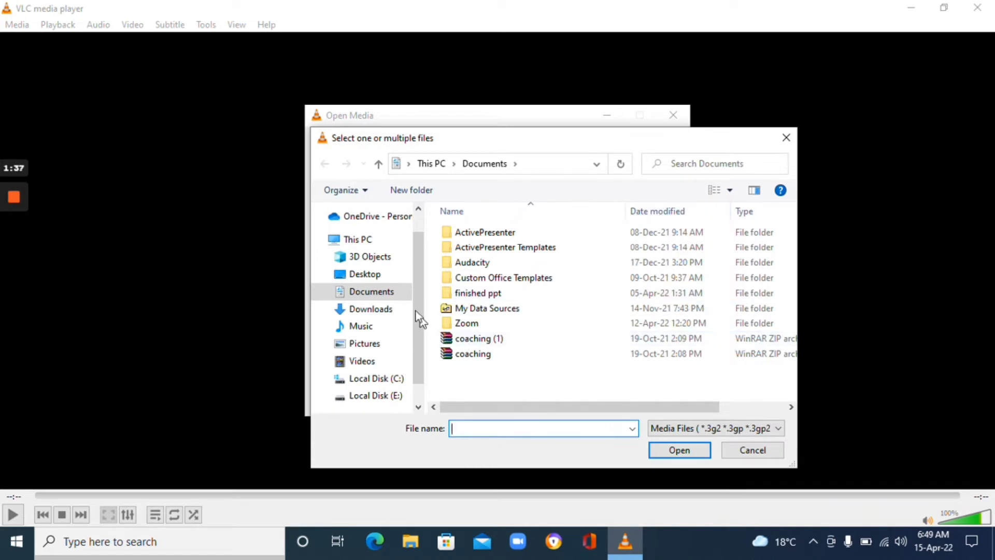
{"action": "left_click", "coordinate": [382, 277]}
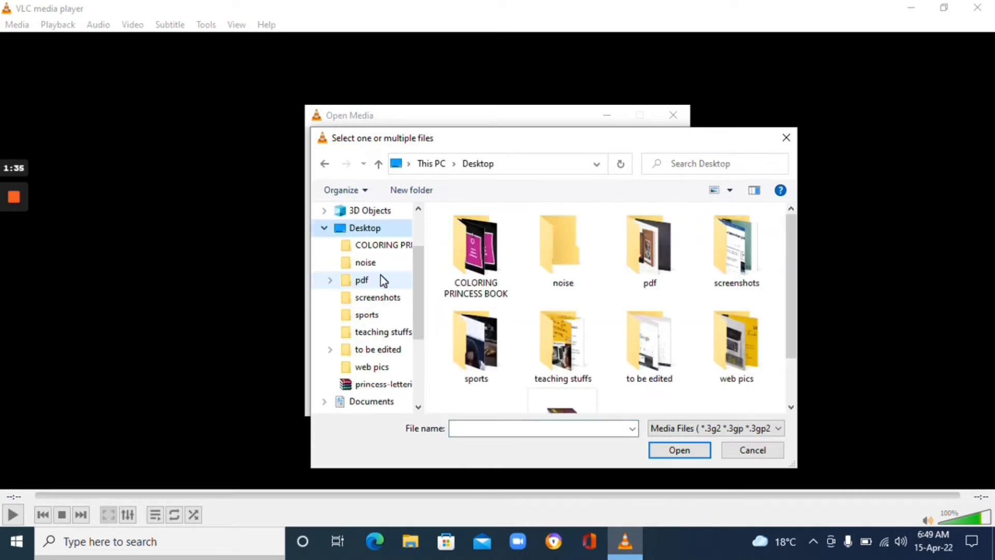
{"action": "left_click", "coordinate": [376, 268]}
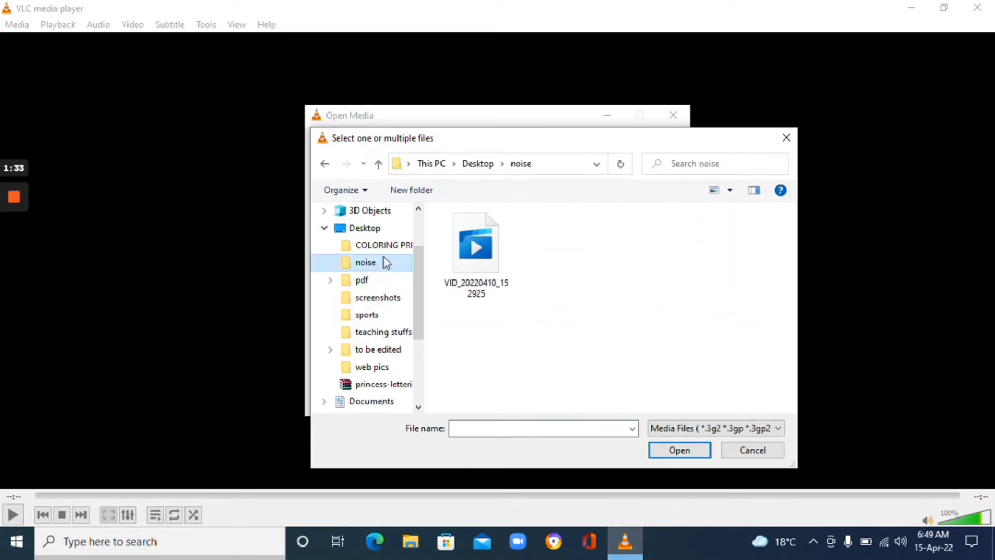
{"action": "left_click", "coordinate": [483, 250]}
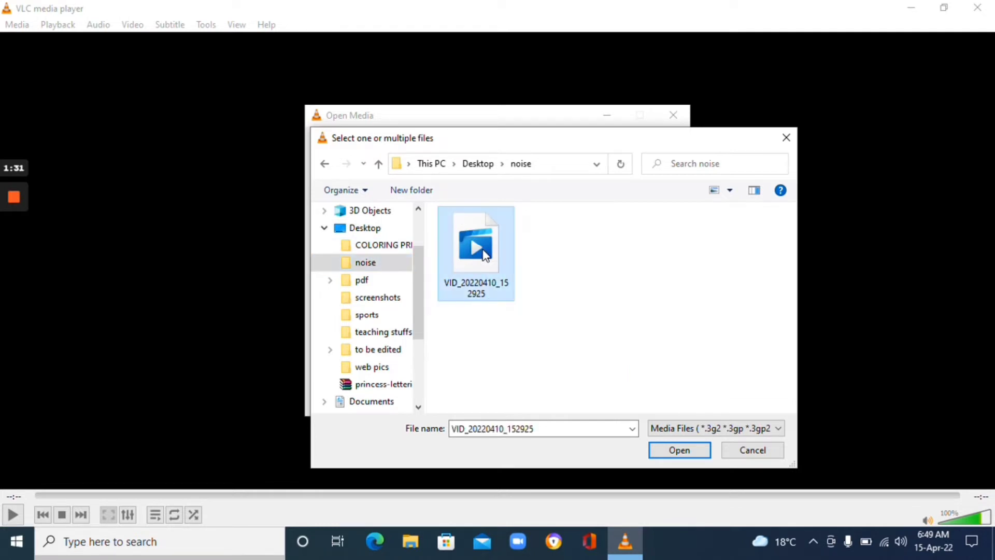
{"action": "left_click", "coordinate": [677, 450]}
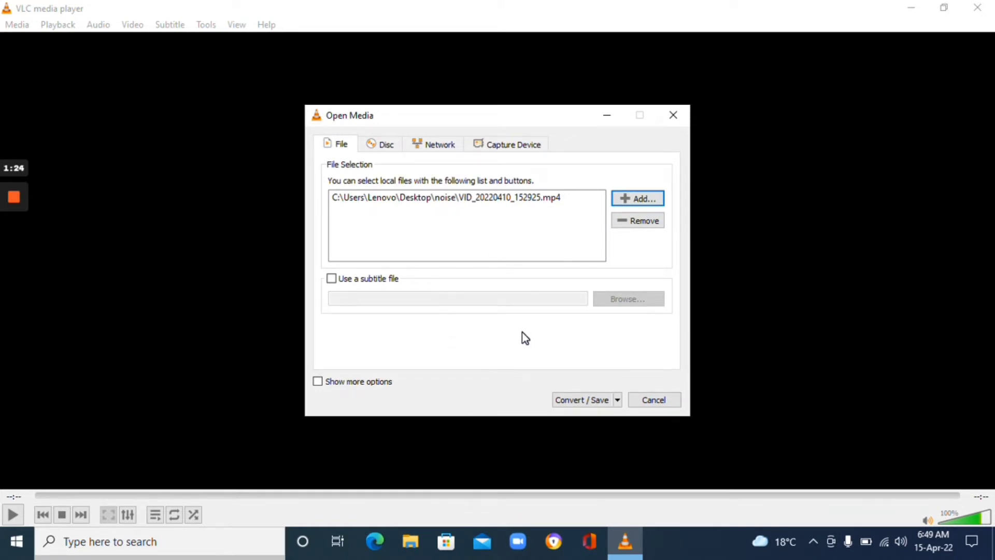
{"action": "left_click", "coordinate": [573, 400]}
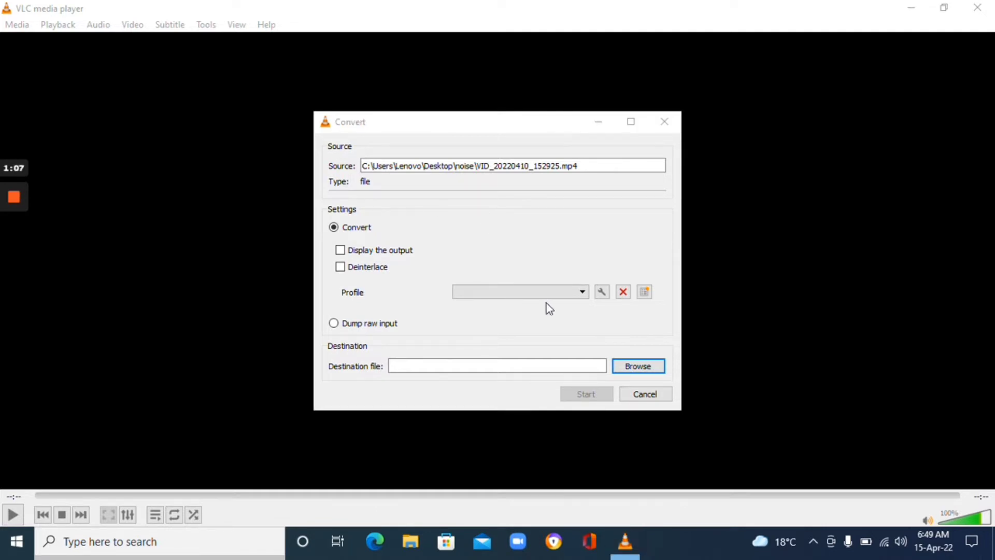
- Select the Audio - MP3 conversion profile
{"action": "left_click", "coordinate": [585, 291]}
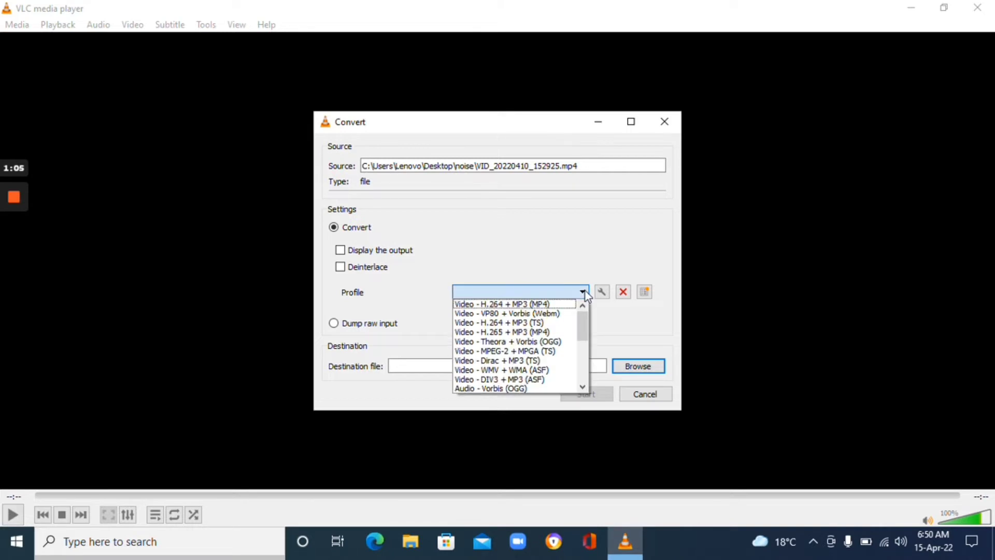
{"action": "left_click_drag", "start_coordinate": [583, 323], "coordinate": [584, 346]}
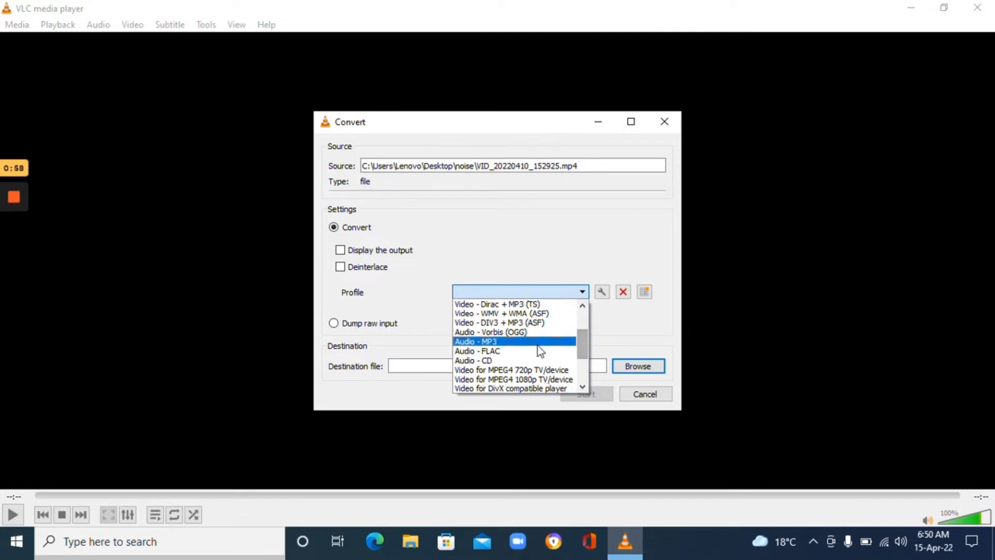
{"action": "left_click", "coordinate": [508, 342]}
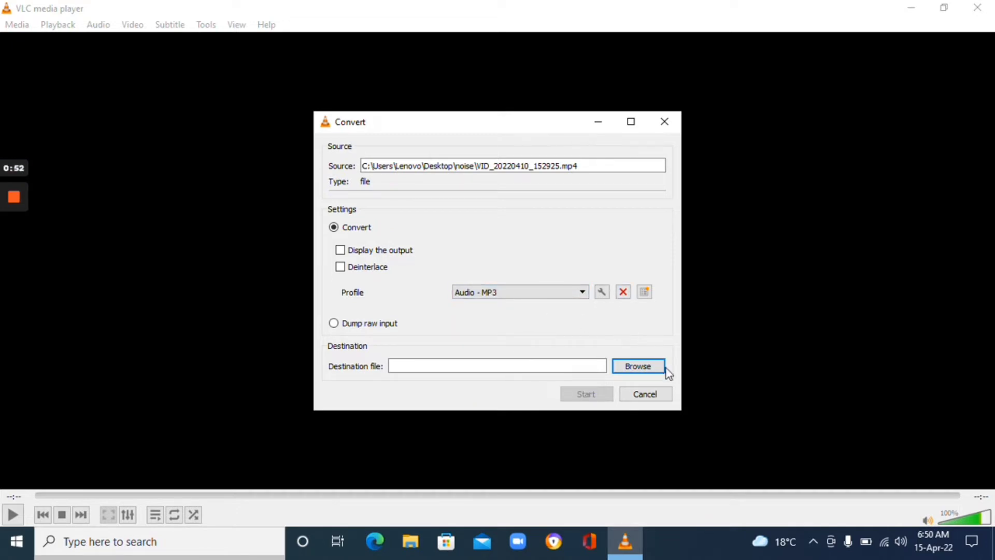
- Set the output destination to the pdf folder on the Desktop
{"action": "left_click", "coordinate": [636, 366]}
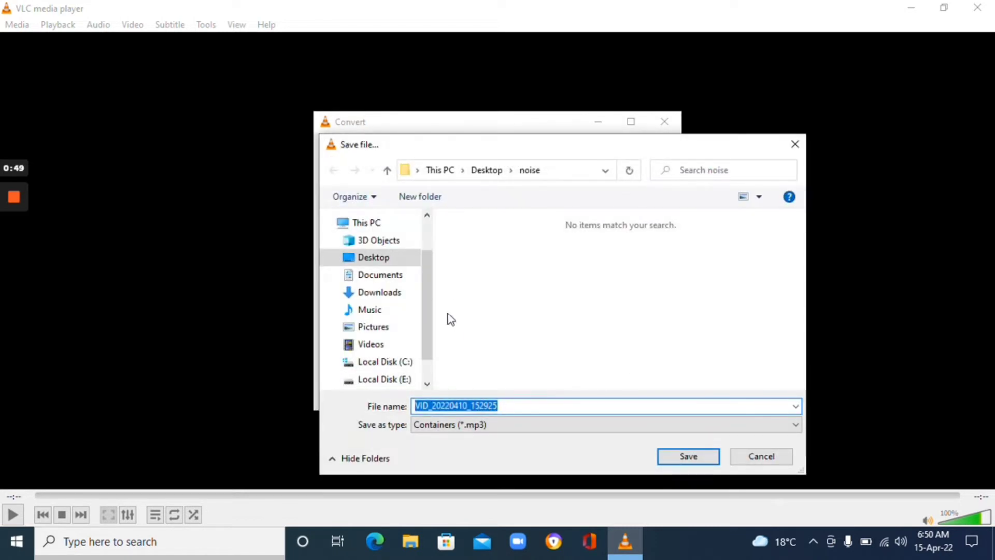
{"action": "left_click", "coordinate": [382, 262]}
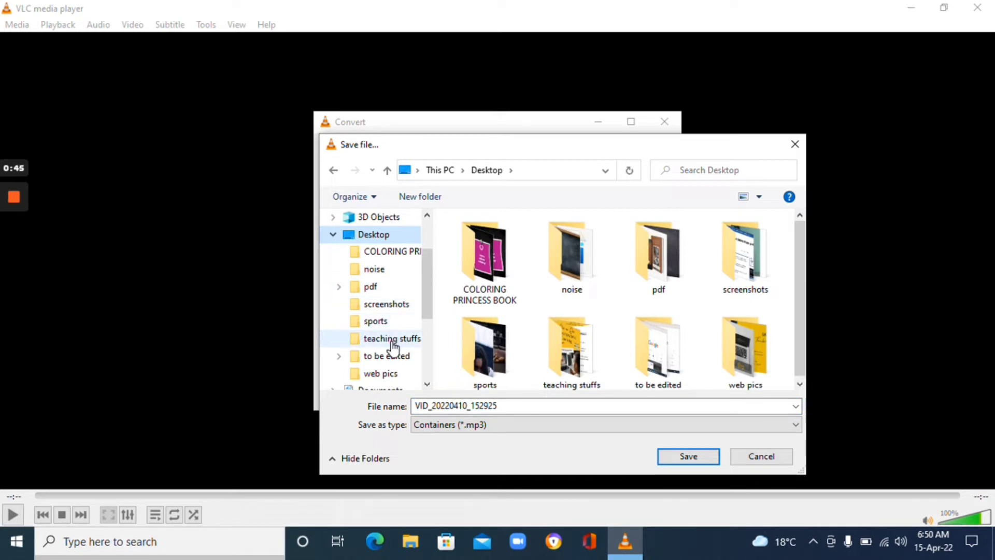
{"action": "left_click", "coordinate": [380, 289]}
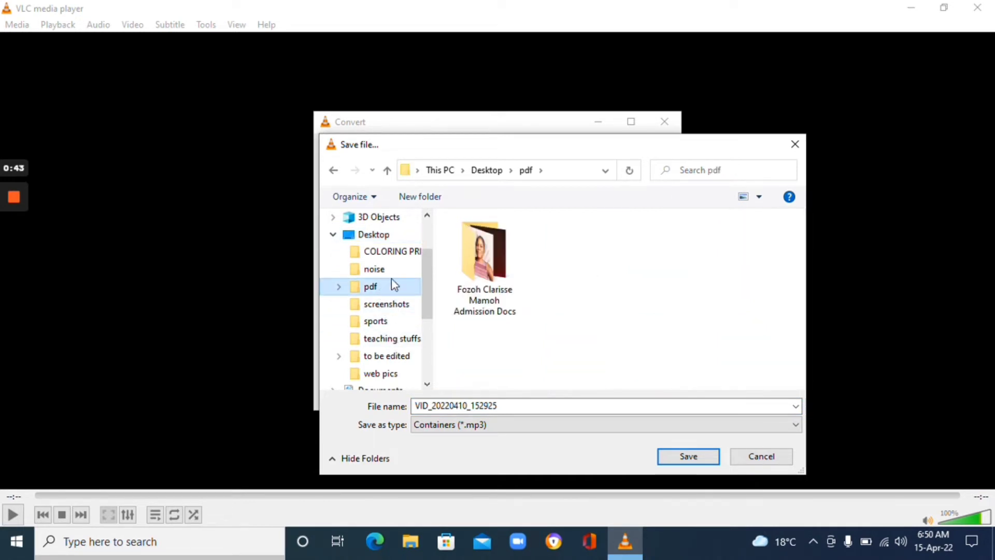
{"action": "left_click", "coordinate": [687, 459]}
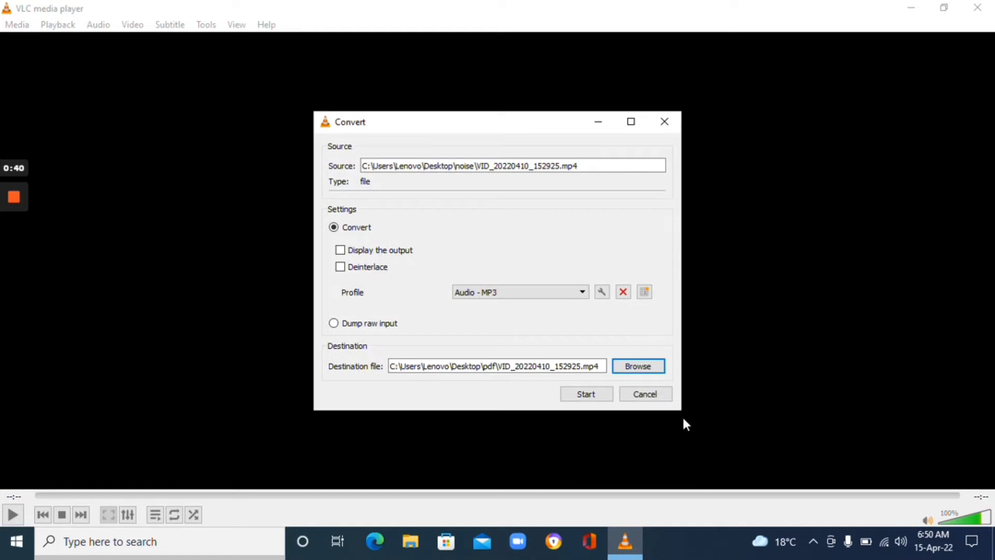
- Start converting VID_20220410_152925.mp4 to MP3 and wait until VLC sits idle
{"action": "left_click", "coordinate": [595, 396]}
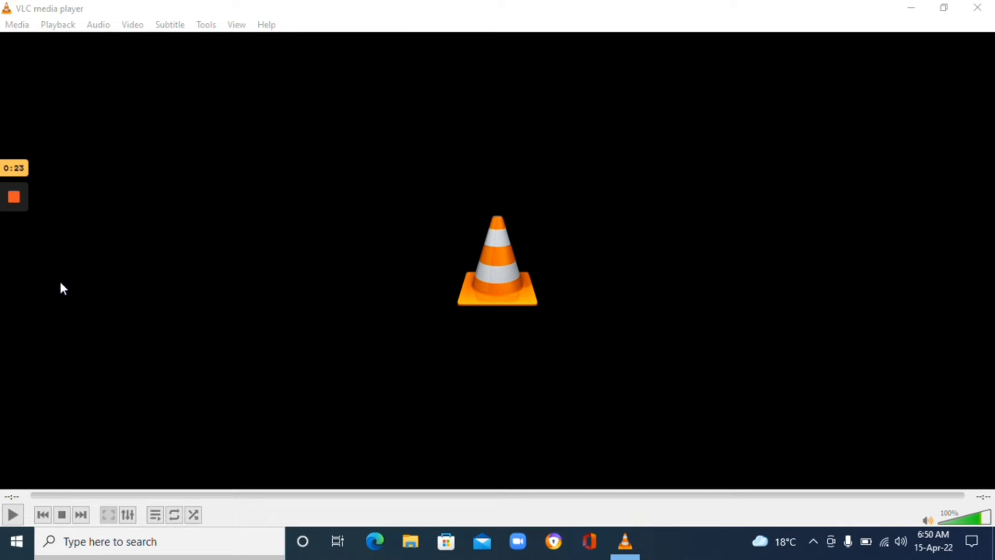
{"action": "mouse_move", "coordinate": [31, 232]}
{"action": "left_click", "coordinate": [13, 257]}
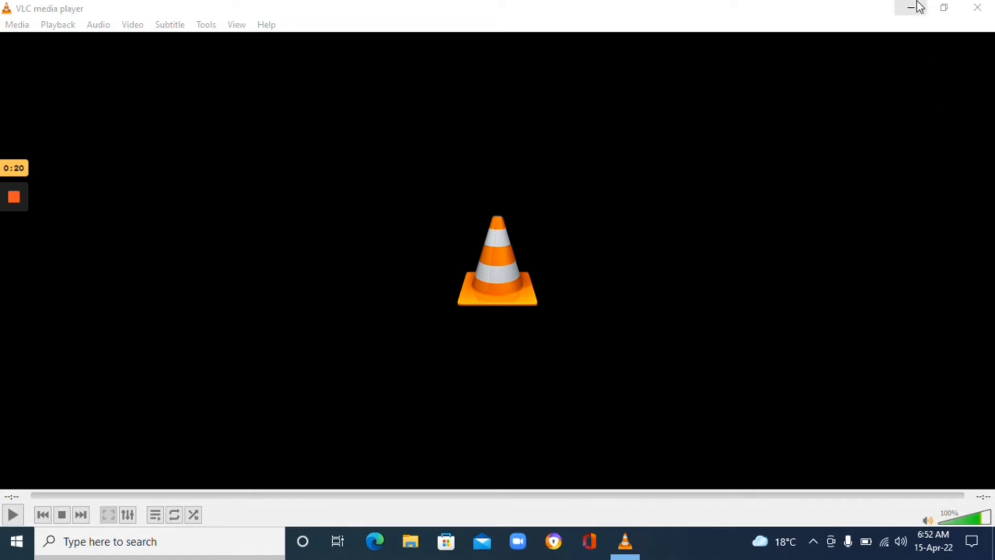
- Minimize VLC, open the Desktop pdf folder, and play the 2.05 MB VID_20220410_152925 output
{"action": "left_click", "coordinate": [913, 7]}
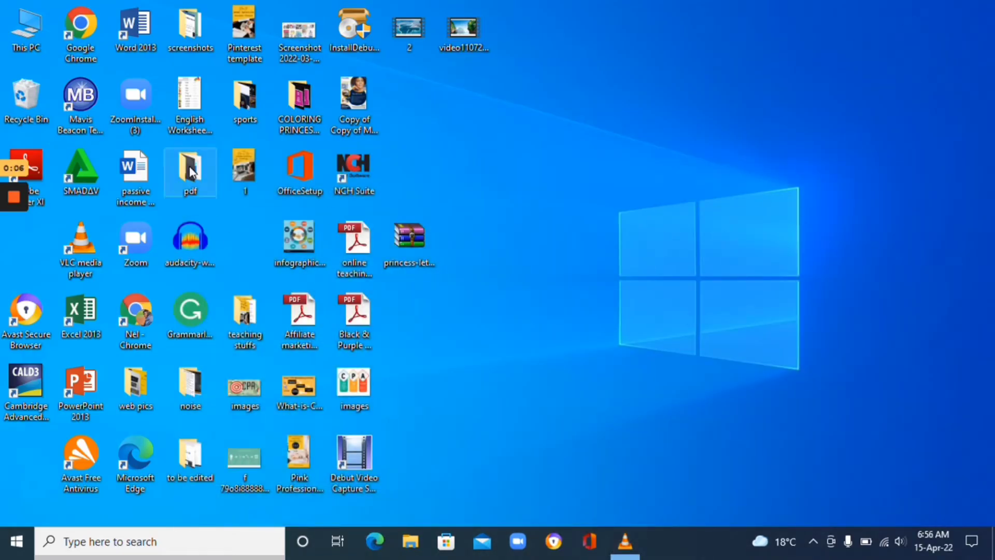
{"action": "double_click", "coordinate": [191, 170]}
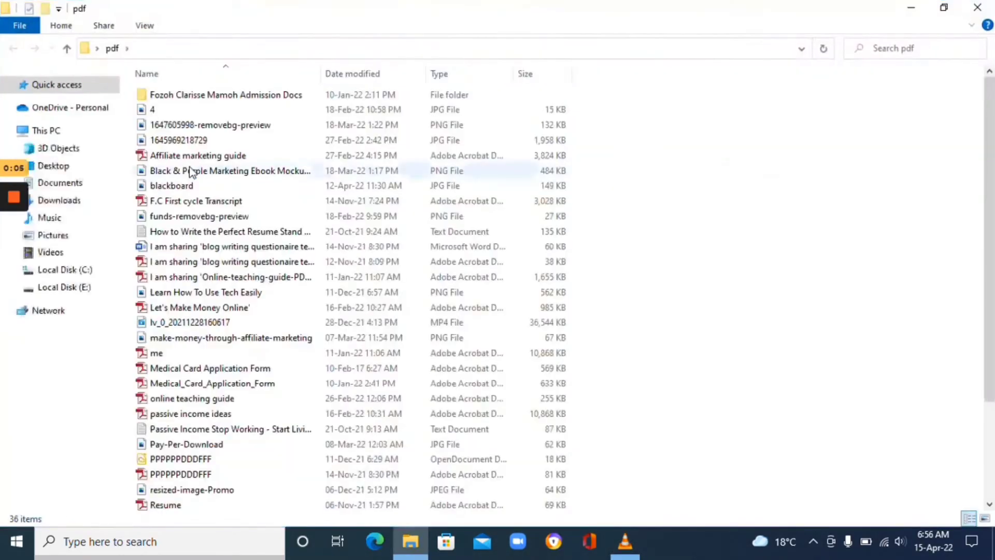
{"action": "left_click", "coordinate": [82, 169]}
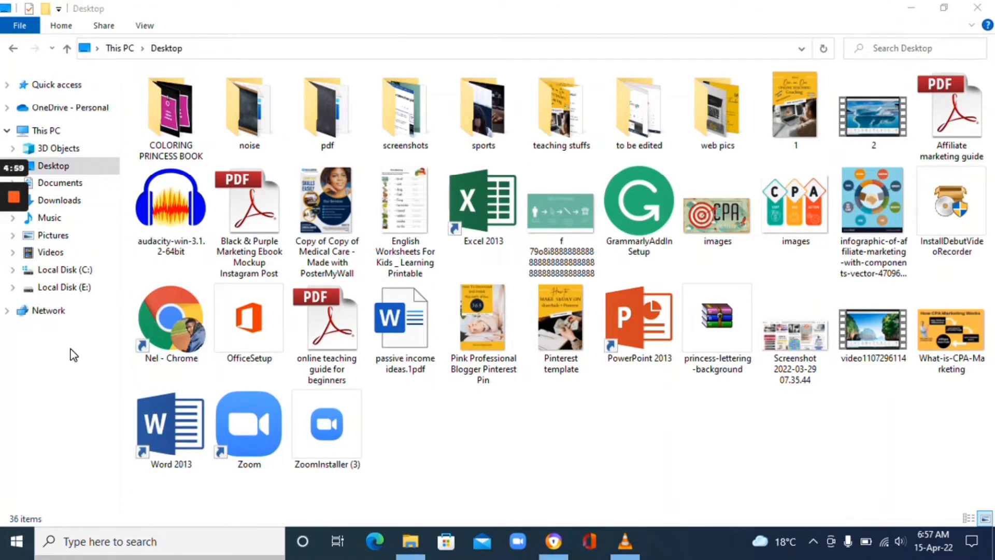
{"action": "double_click", "coordinate": [321, 110]}
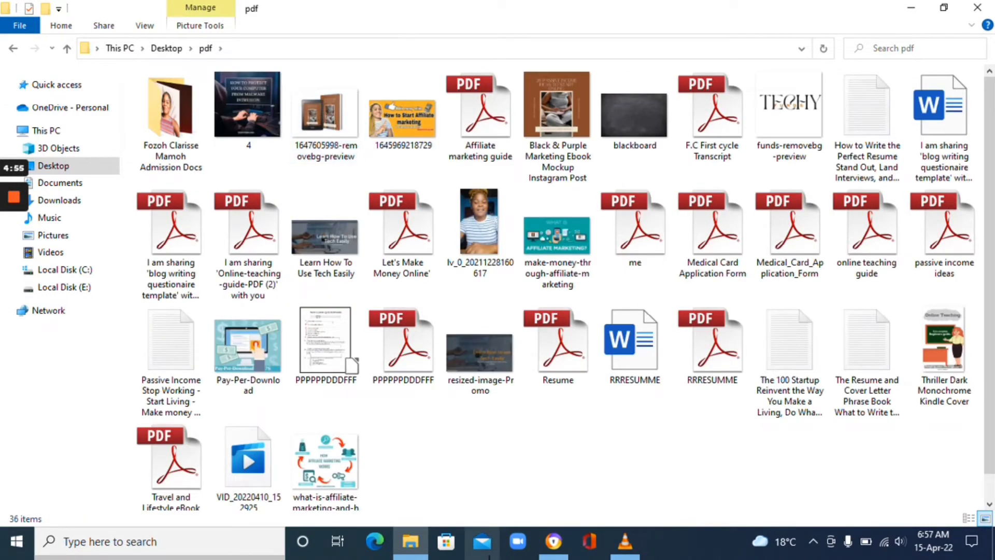
{"action": "double_click", "coordinate": [241, 468]}
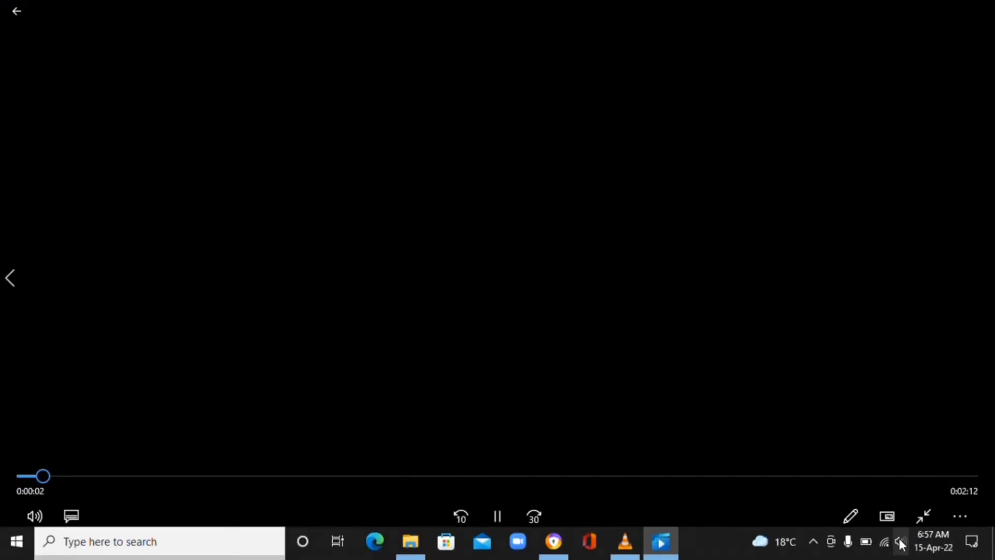
- Raise the system volume to 69, then leave playback for the Films & TV Personal video library
{"action": "left_click", "coordinate": [900, 541]}
{"action": "left_click", "coordinate": [879, 508]}
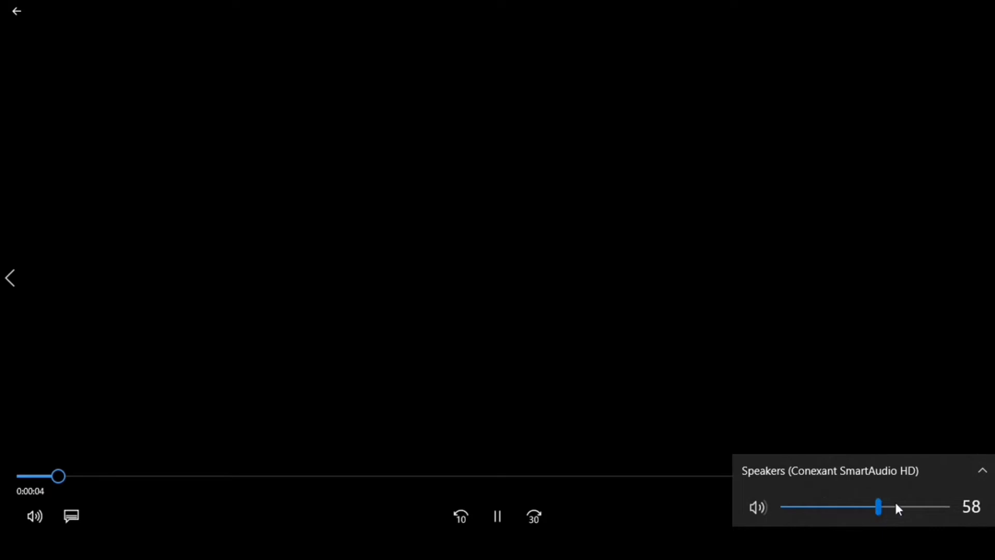
{"action": "left_click", "coordinate": [895, 506]}
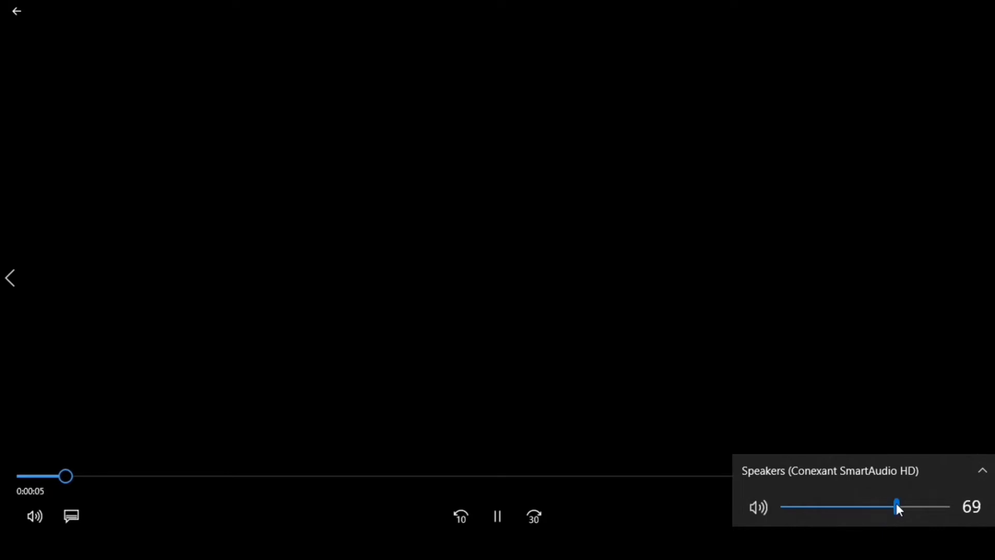
{"action": "left_click", "coordinate": [776, 231]}
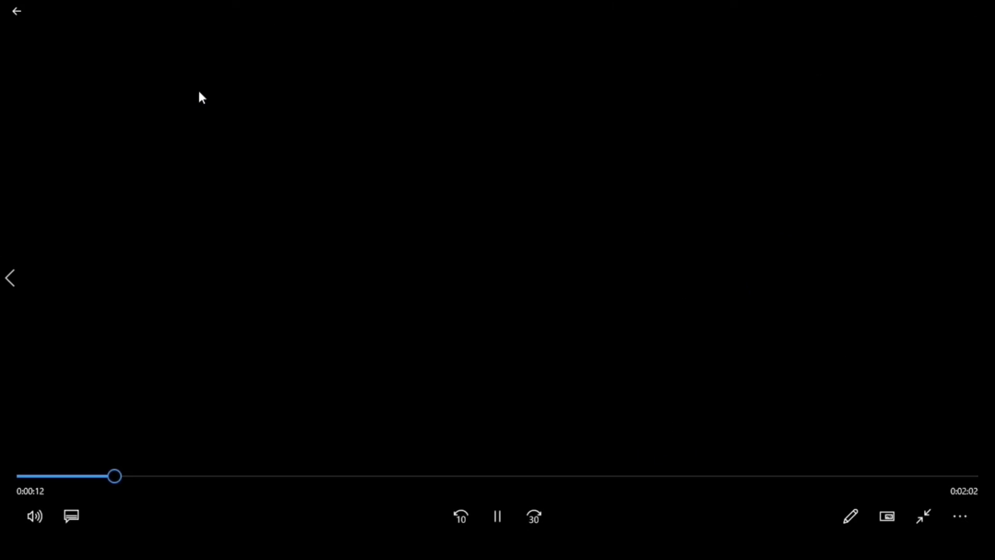
{"action": "left_click", "coordinate": [23, 10]}
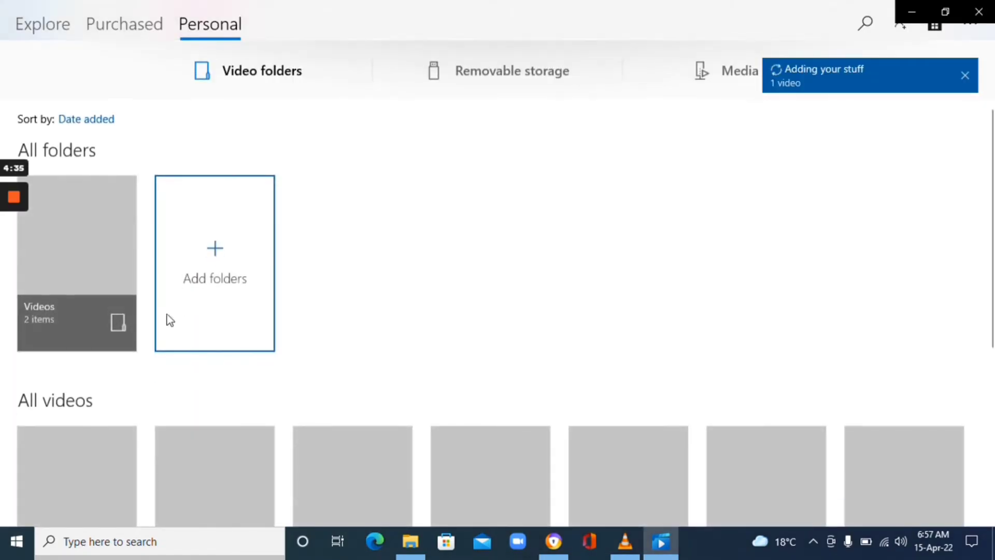
{"action": "mouse_move", "coordinate": [6, 270]}
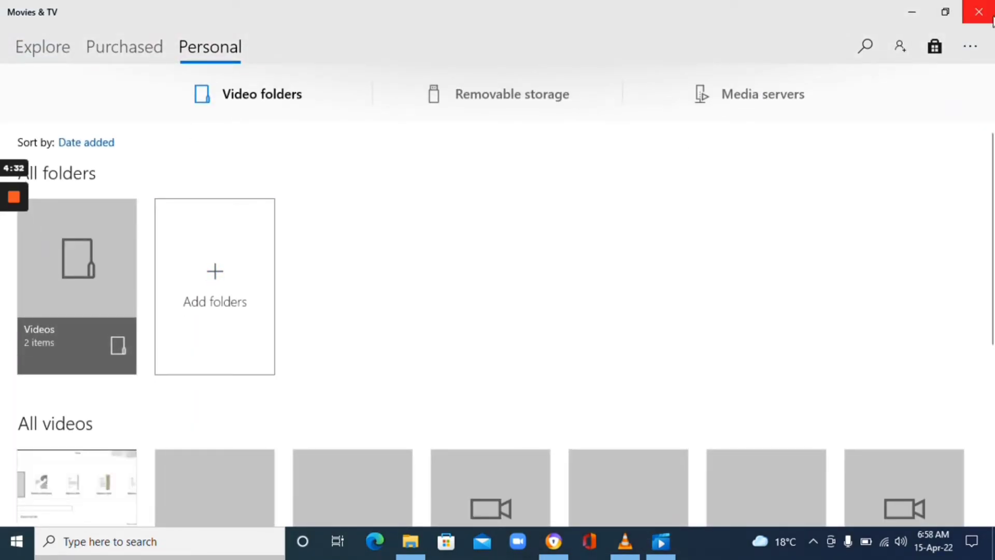
- Close Movies & TV and rename VID_20220410_152925 to 'video into audio'
{"action": "left_click", "coordinate": [979, 12]}
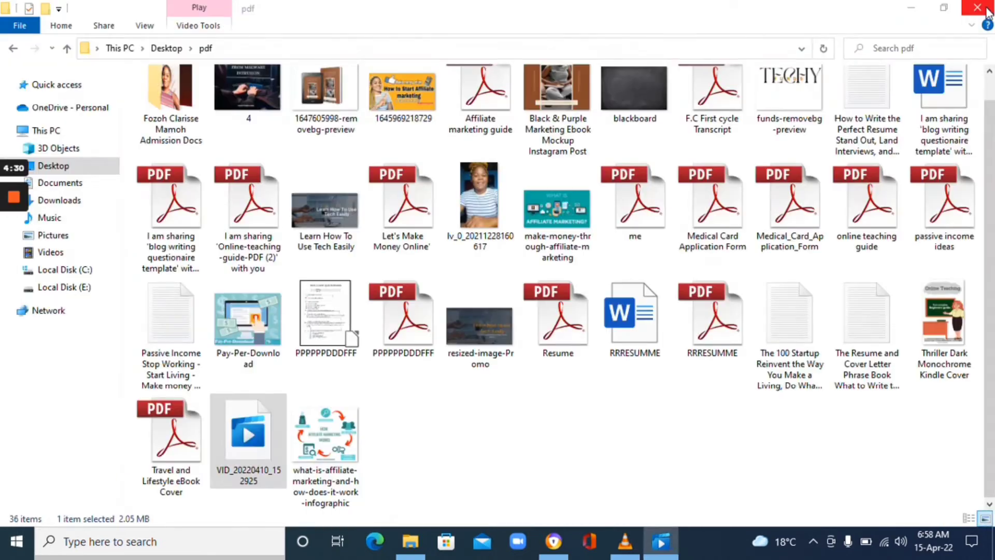
{"action": "right_click", "coordinate": [240, 452]}
{"action": "left_click", "coordinate": [285, 402]}
{"action": "type", "text": "video into audio"}
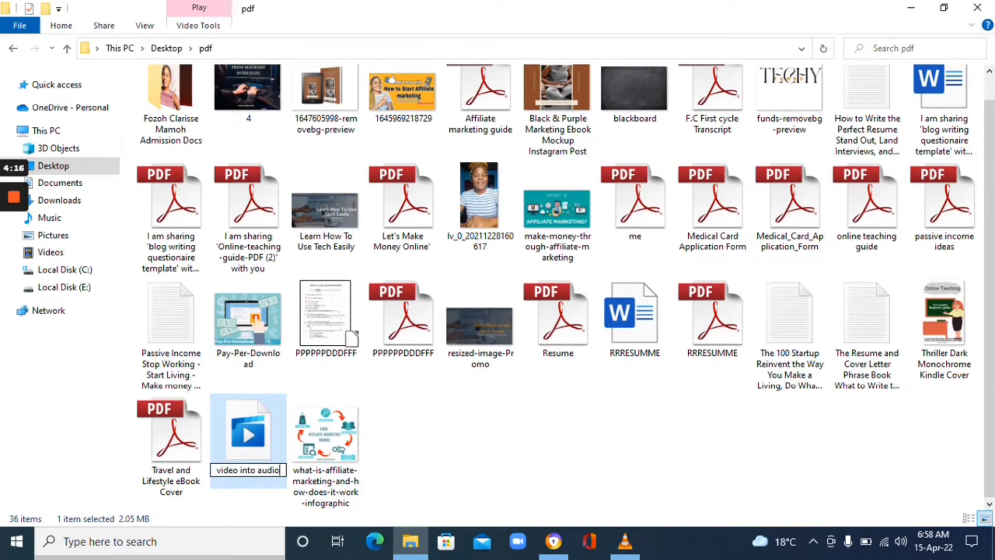
{"action": "key", "text": "Return"}
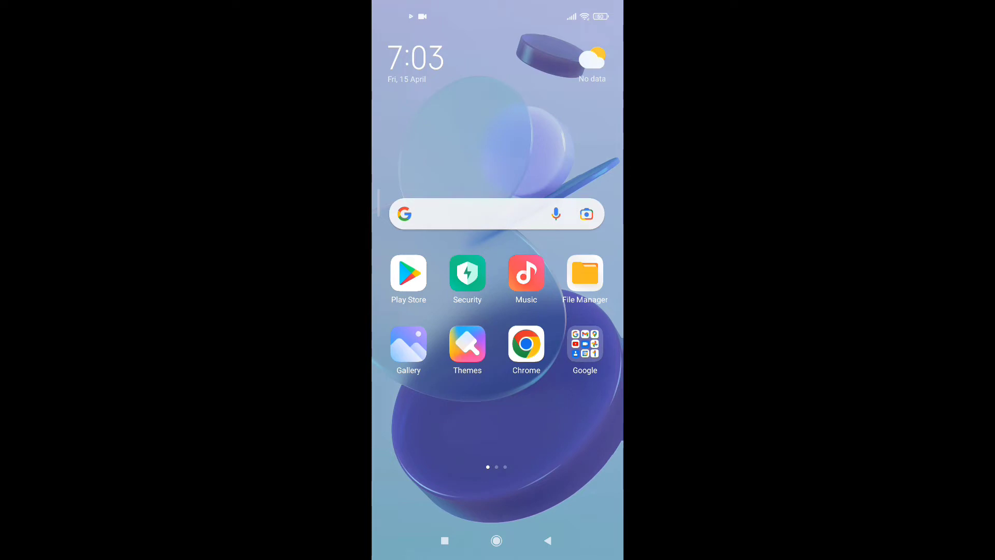
- Open the Play Store and search for 'video to audio converter'
{"action": "left_click", "coordinate": [409, 273]}
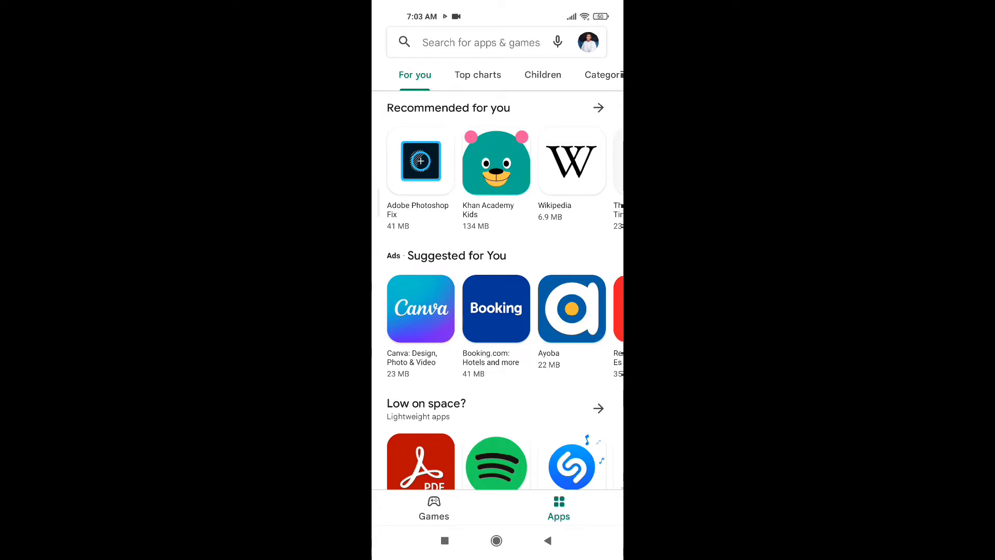
{"action": "left_click", "coordinate": [467, 42]}
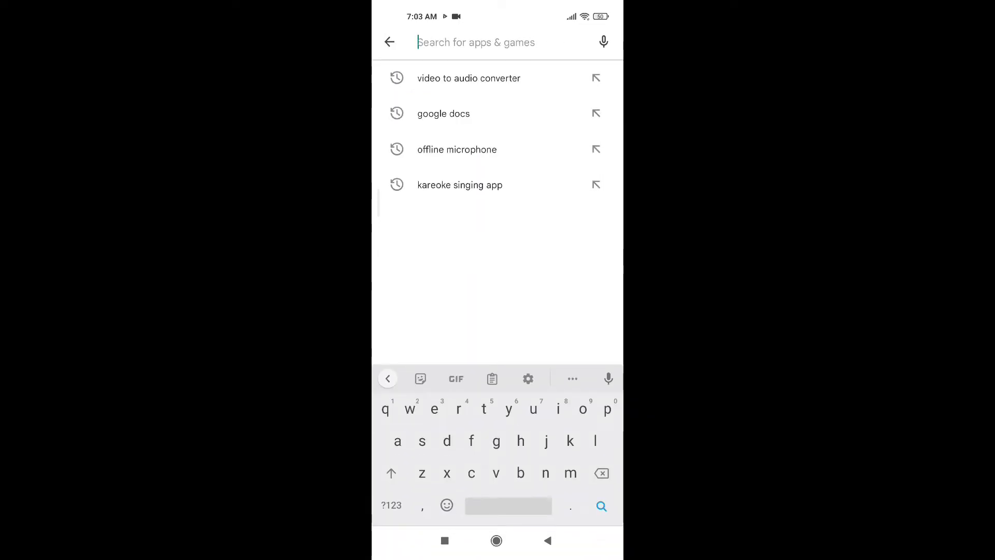
{"action": "type", "text": "v"}
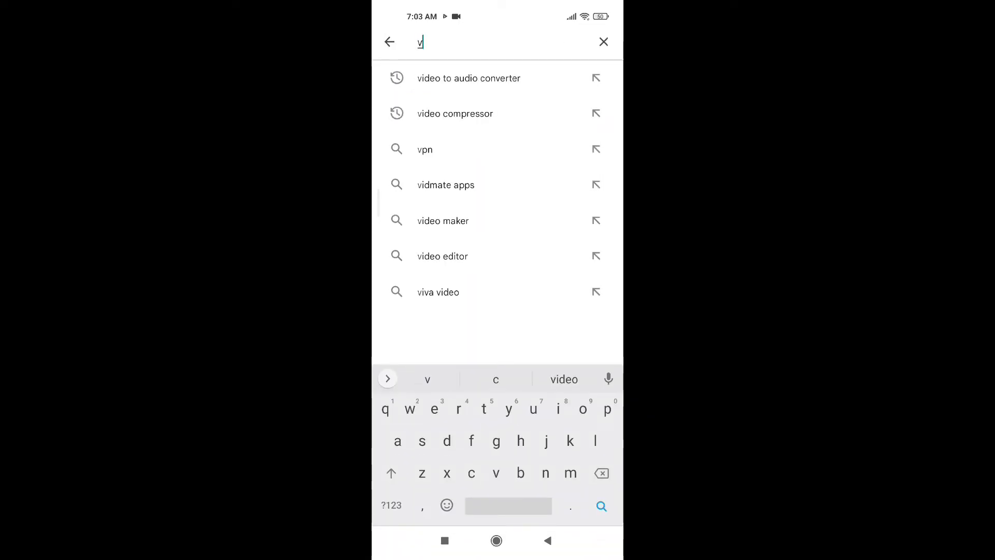
{"action": "type", "text": "id"}
{"action": "left_click", "coordinate": [496, 379]}
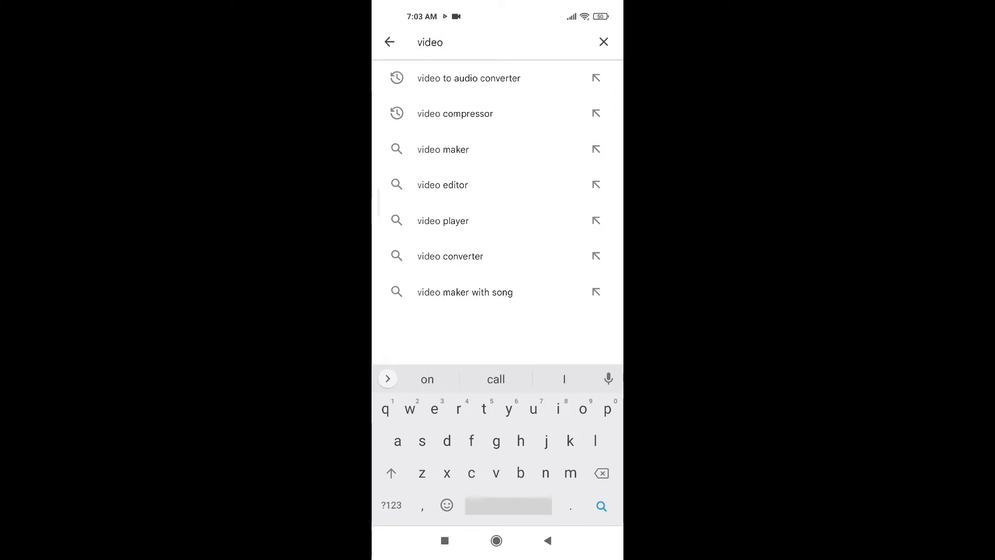
{"action": "type", "text": "to"}
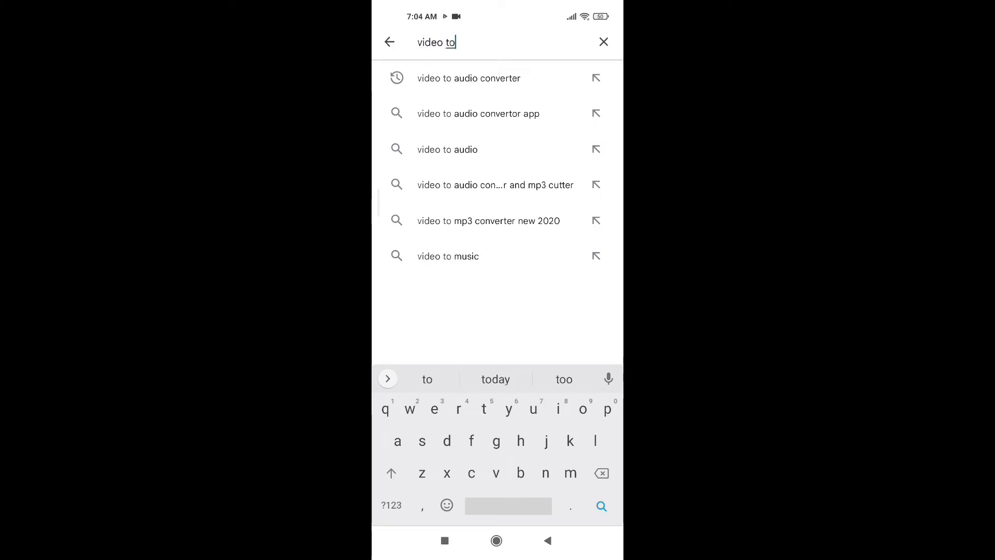
{"action": "type", "text": " aud"}
{"action": "left_click", "coordinate": [495, 378]}
{"action": "left_click", "coordinate": [495, 379]}
{"action": "key", "text": "Return"}
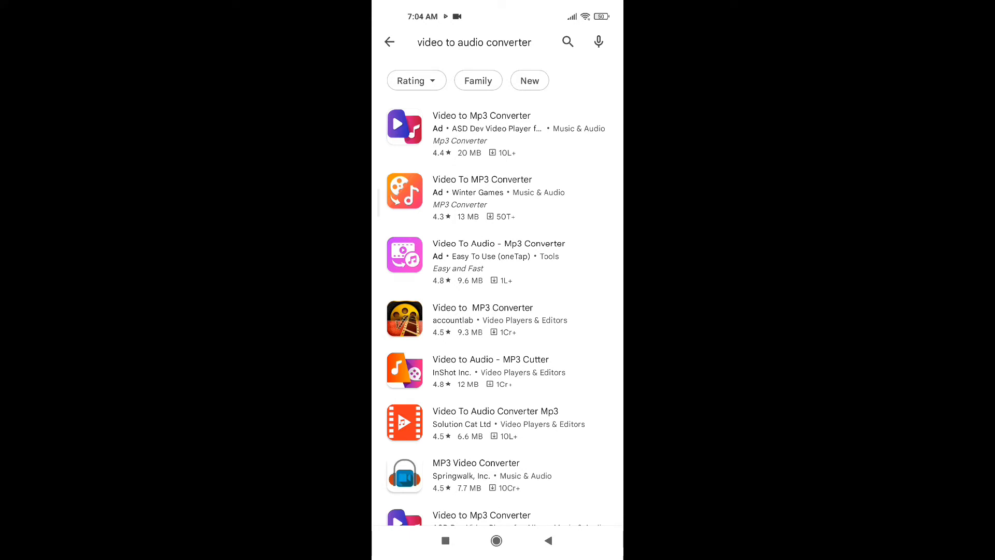
- Install Winter Games' Video To MP3 Converter from its store page and launch it
{"action": "left_click", "coordinate": [482, 194]}
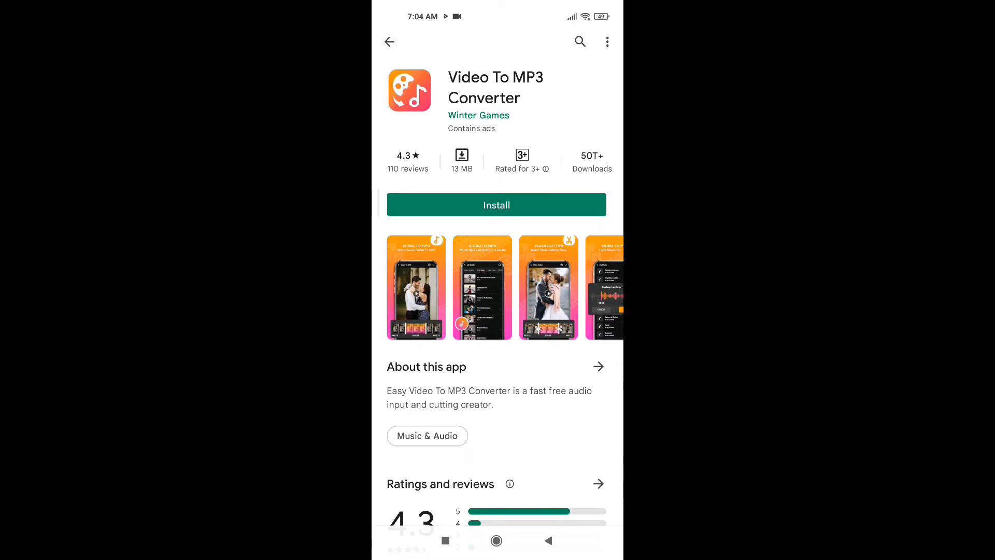
{"action": "left_click", "coordinate": [496, 205]}
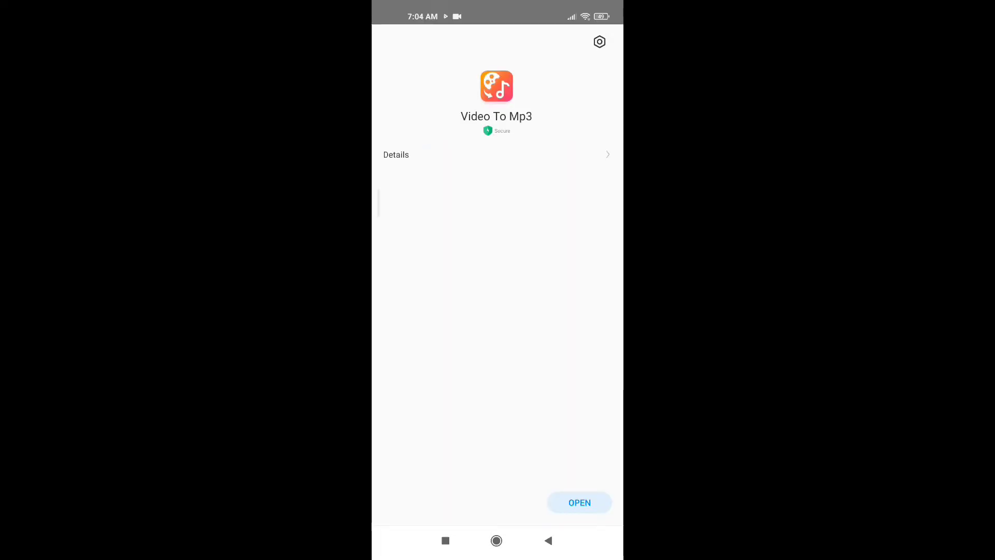
{"action": "left_click", "coordinate": [579, 502]}
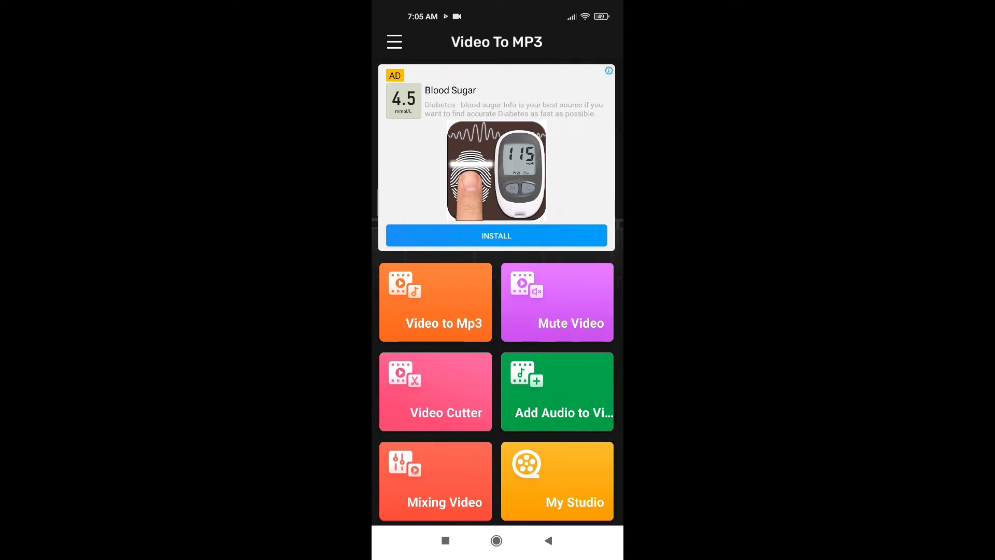
- Choose the Video to MP3 tool and grant the app access to photos and media
{"action": "left_click", "coordinate": [435, 302]}
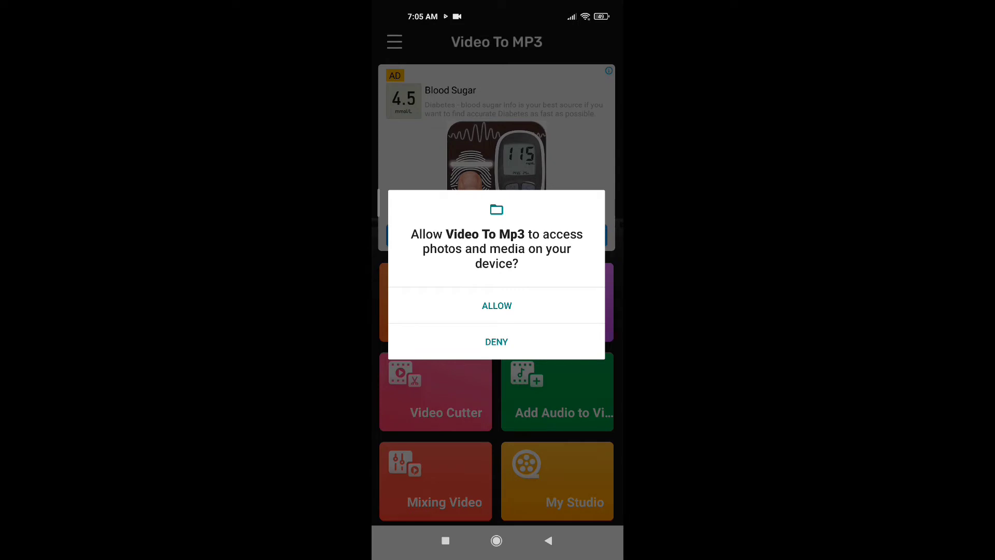
{"action": "left_click", "coordinate": [496, 305]}
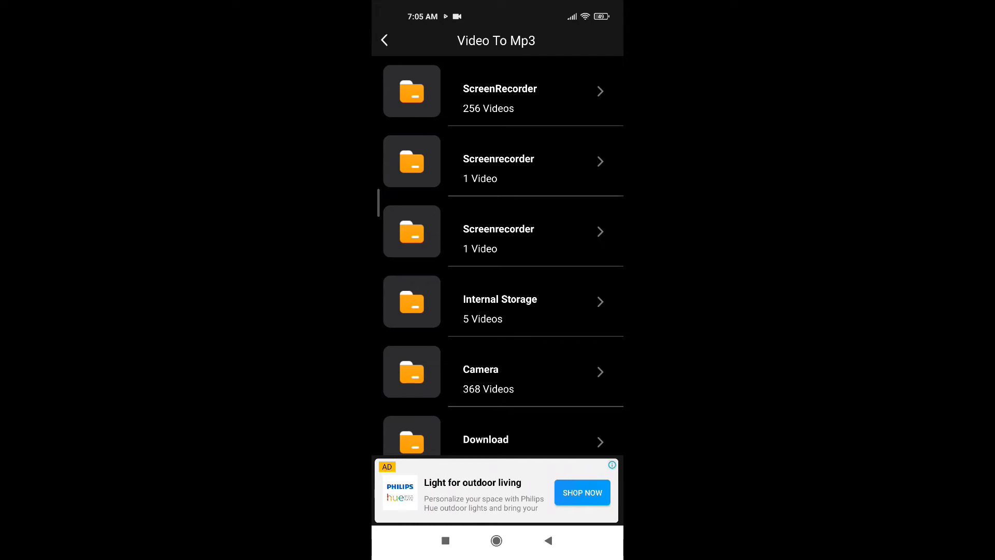
- In the Camera folder, select the 2:14 video VID_20220410_152925.mp4
{"action": "left_click", "coordinate": [480, 378]}
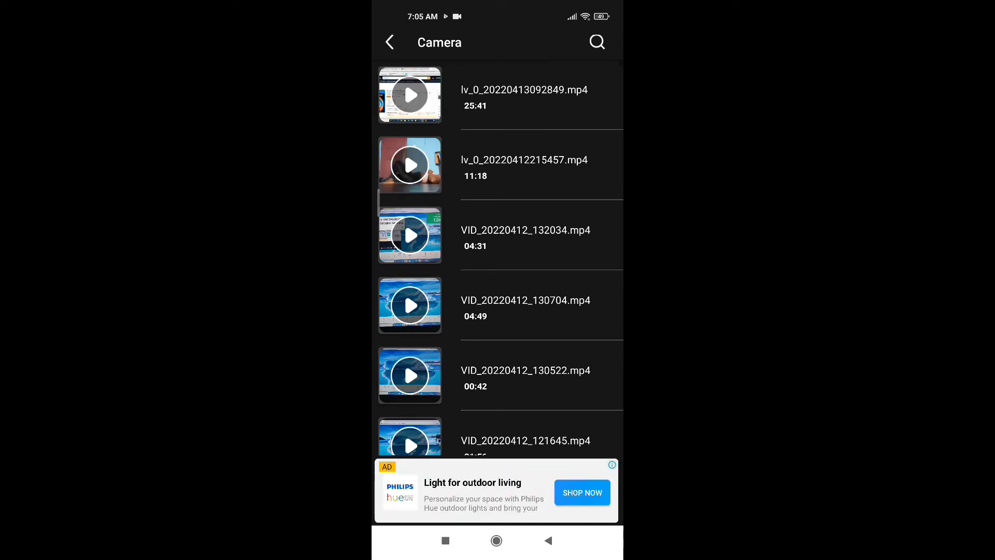
{"action": "scroll", "coordinate": [498, 259], "scroll_direction": "down", "scroll_amount": 10}
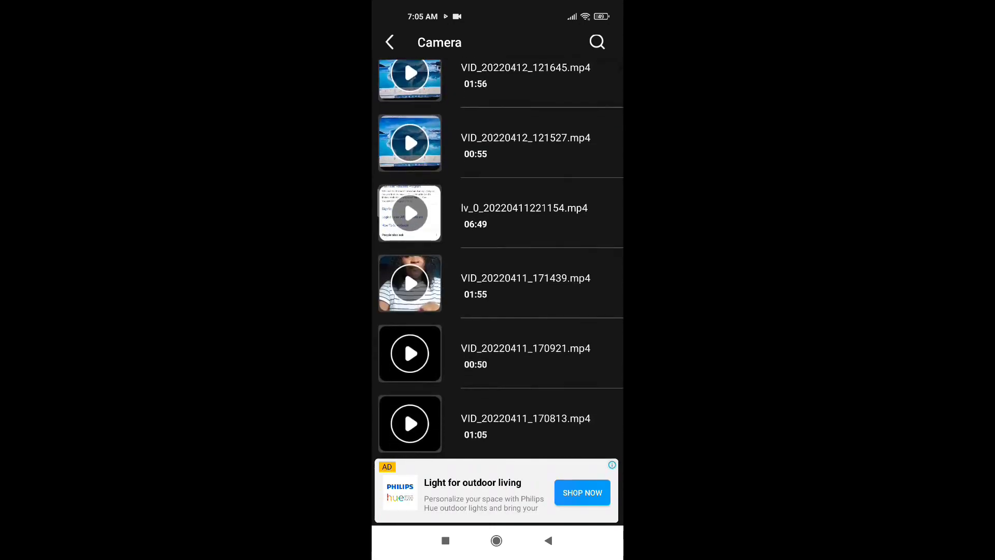
{"action": "scroll", "coordinate": [500, 257], "scroll_direction": "down", "scroll_amount": 15}
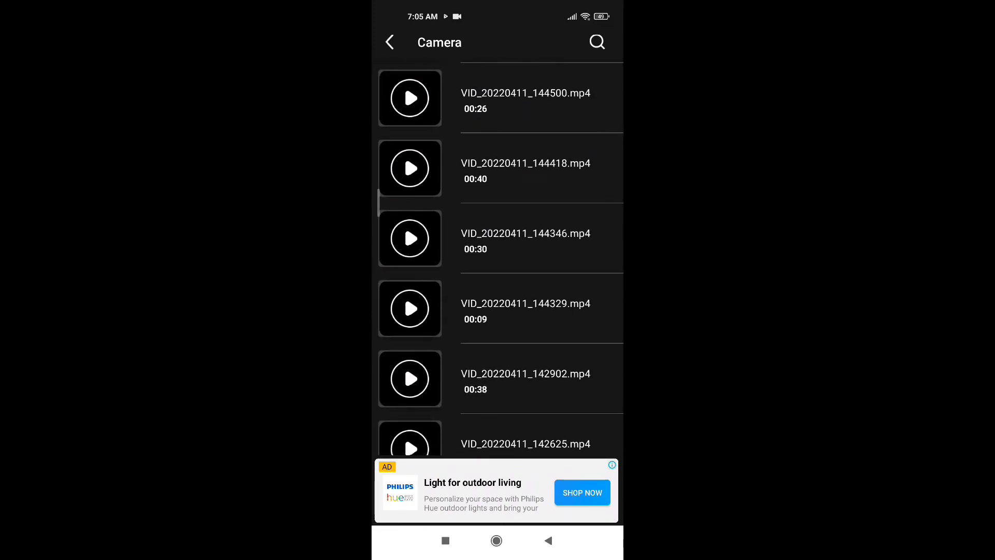
{"action": "scroll", "coordinate": [500, 257], "scroll_direction": "down", "scroll_amount": 8}
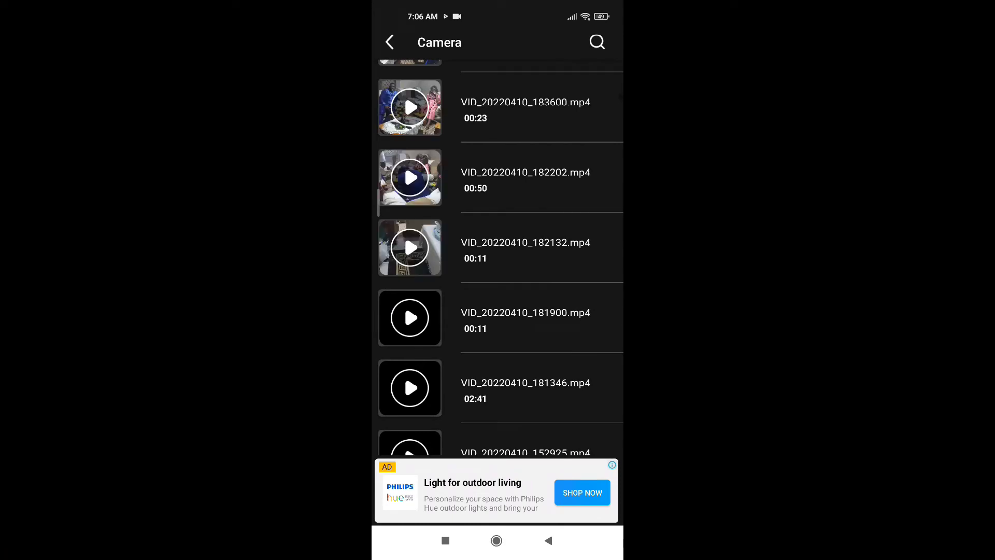
{"action": "scroll", "coordinate": [500, 257], "scroll_direction": "down", "scroll_amount": 5}
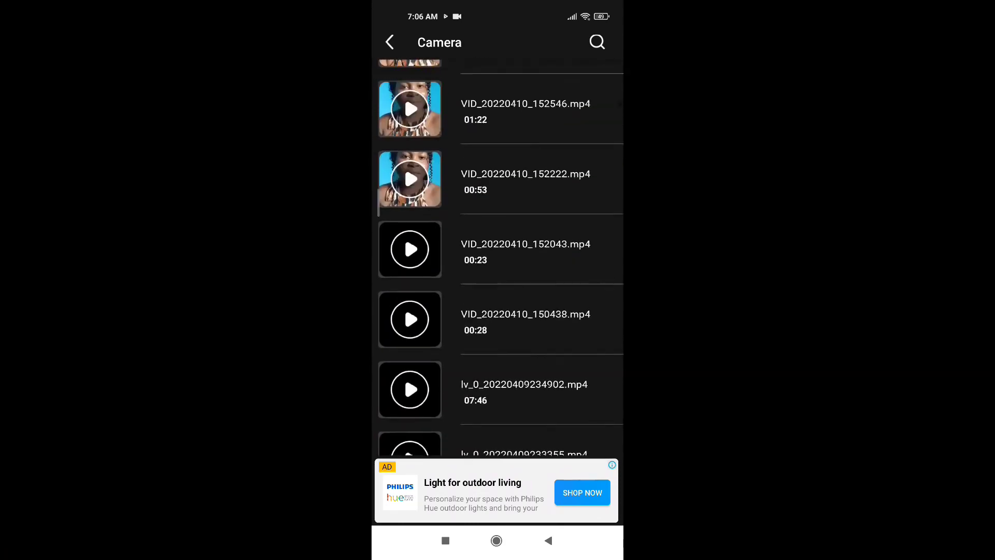
{"action": "scroll", "coordinate": [497, 257], "scroll_direction": "up", "scroll_amount": 2}
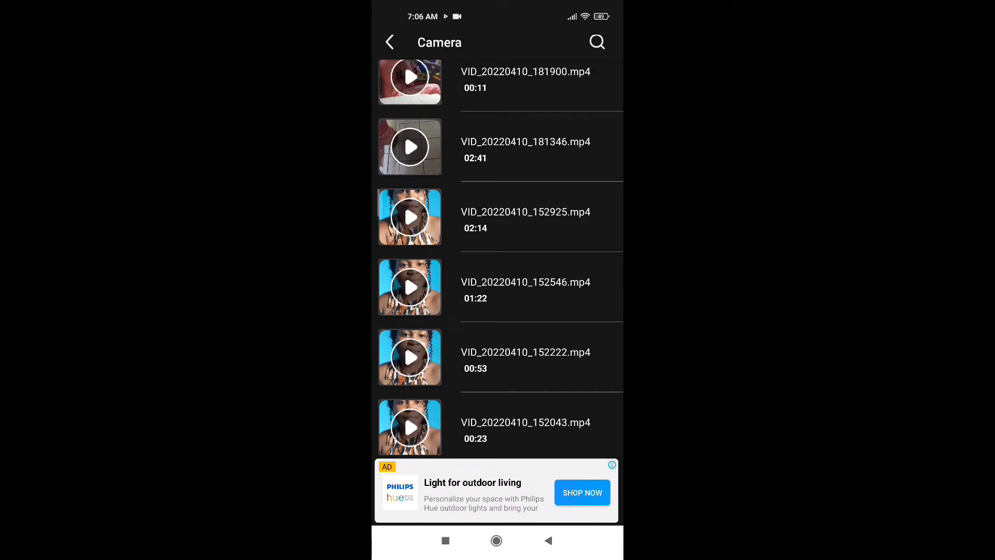
{"action": "left_click", "coordinate": [498, 217]}
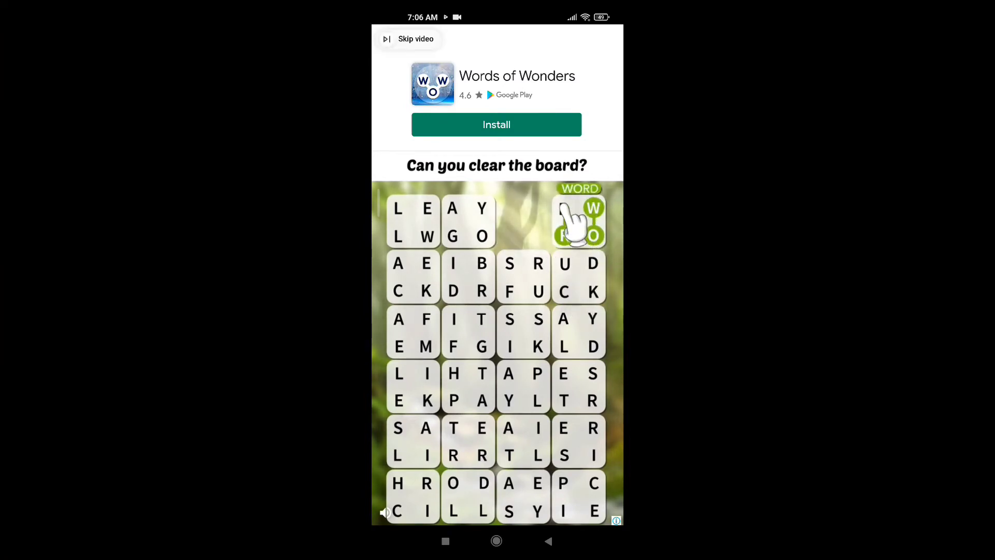
- Skip and close the ad, then confirm the video to reach the Mp3 Convert Formate dialog
{"action": "left_click", "coordinate": [409, 39]}
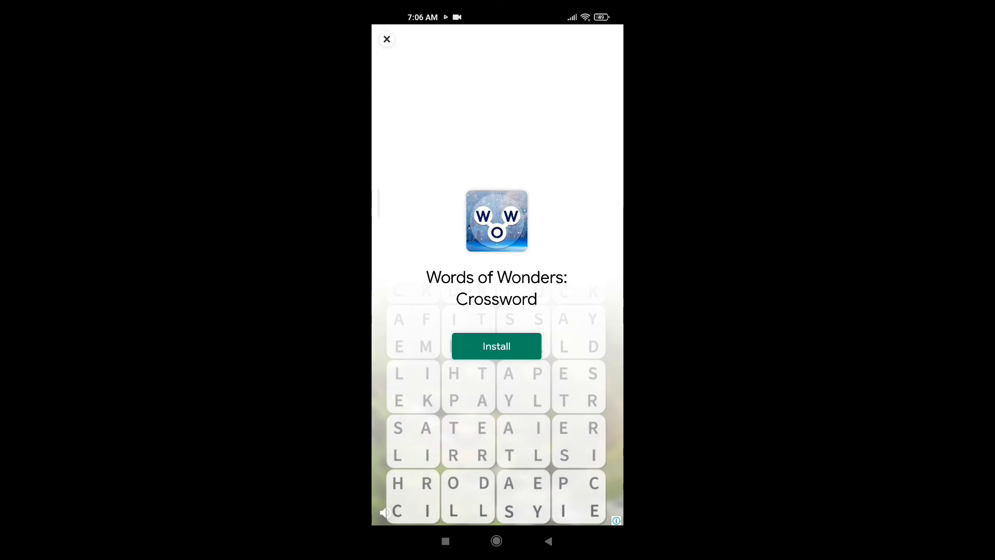
{"action": "left_click", "coordinate": [384, 38]}
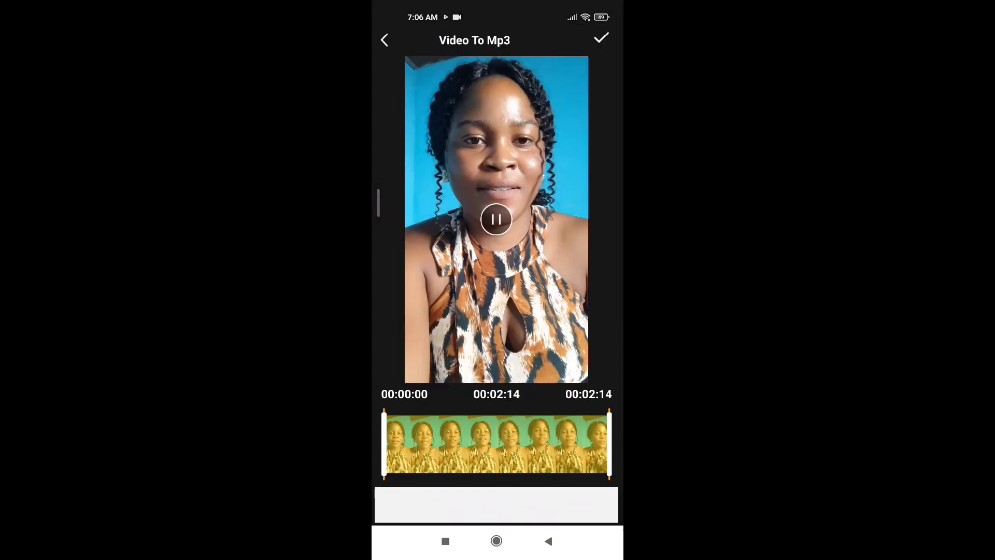
{"action": "left_click", "coordinate": [601, 38]}
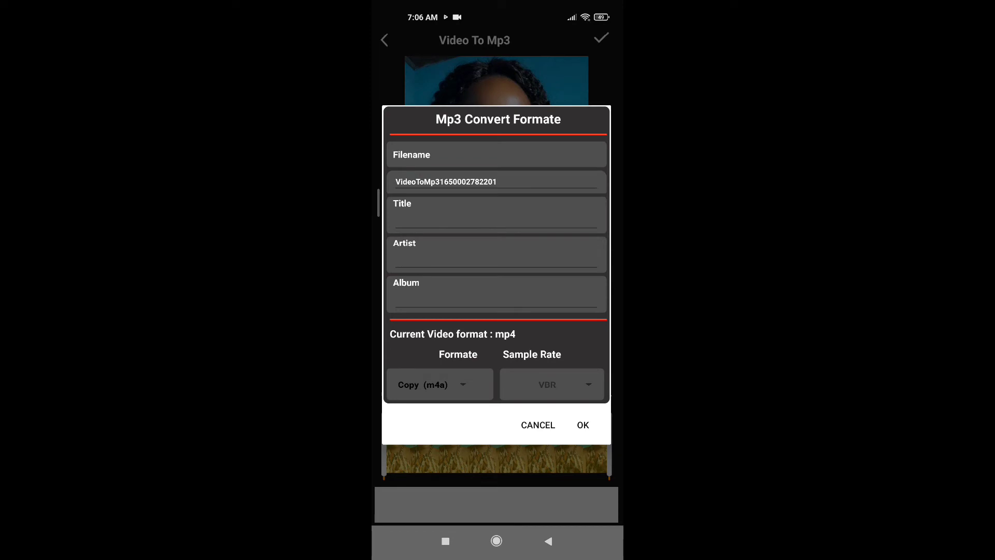
- Set the output format to mp3, keep the 128k VBR bit rate, and convert
{"action": "left_click", "coordinate": [440, 384]}
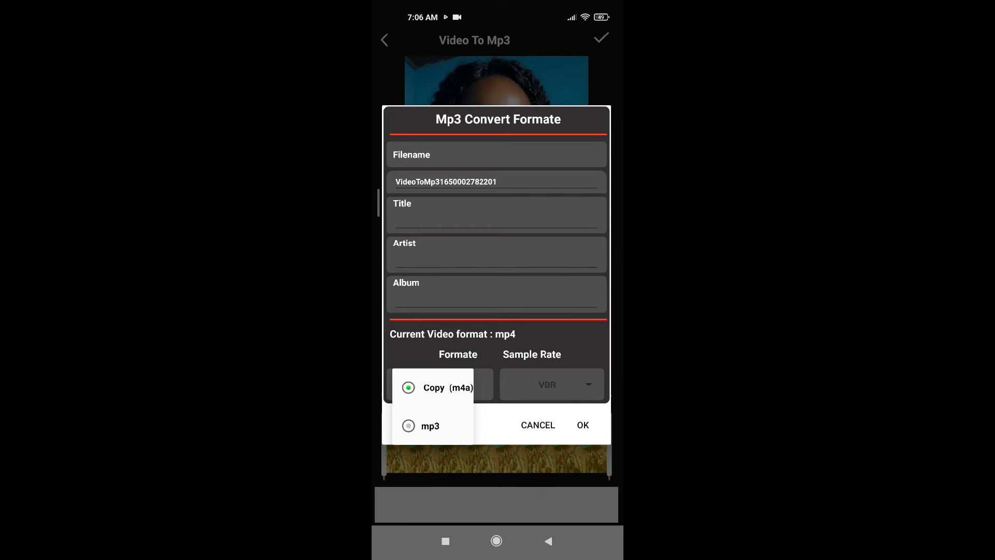
{"action": "left_click", "coordinate": [422, 425]}
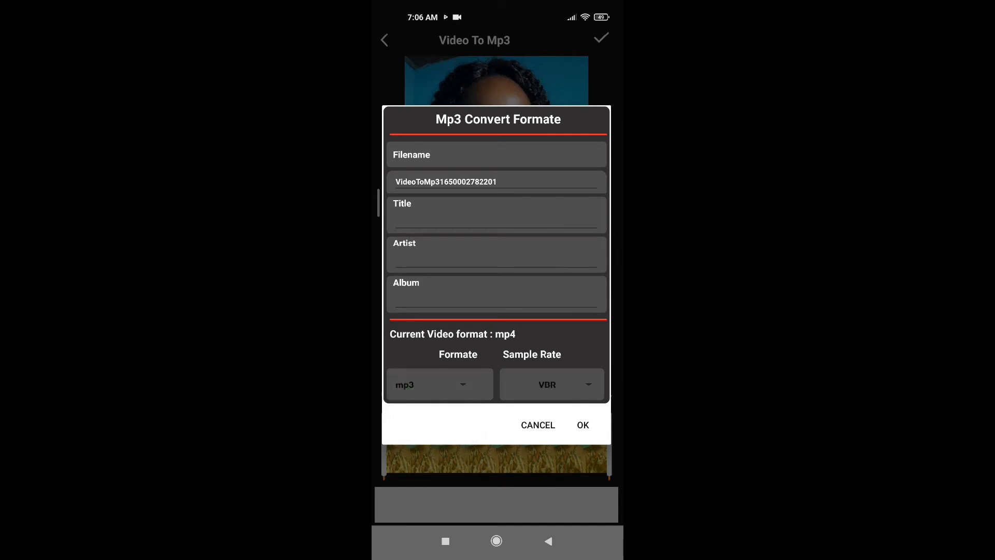
{"action": "left_click", "coordinate": [551, 384]}
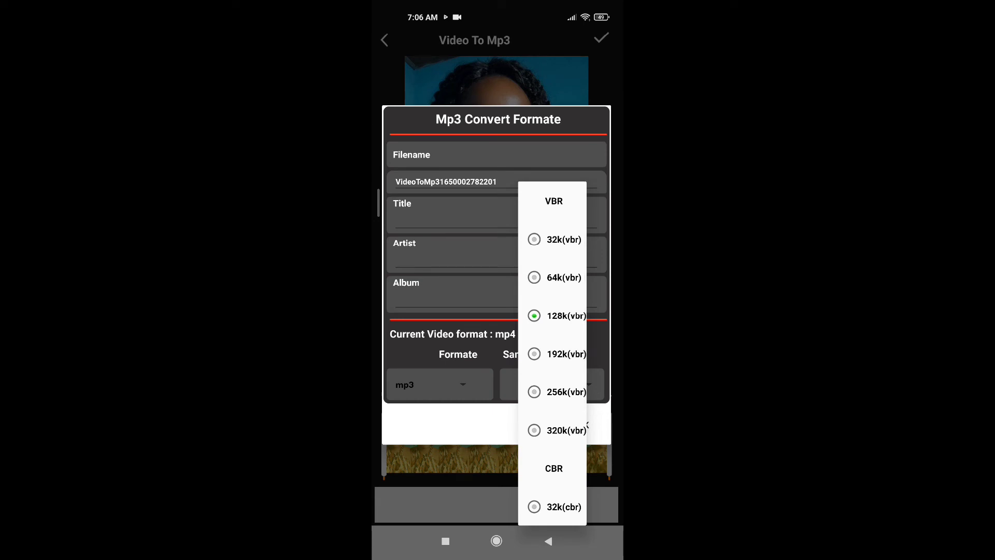
{"action": "left_click", "coordinate": [553, 201]}
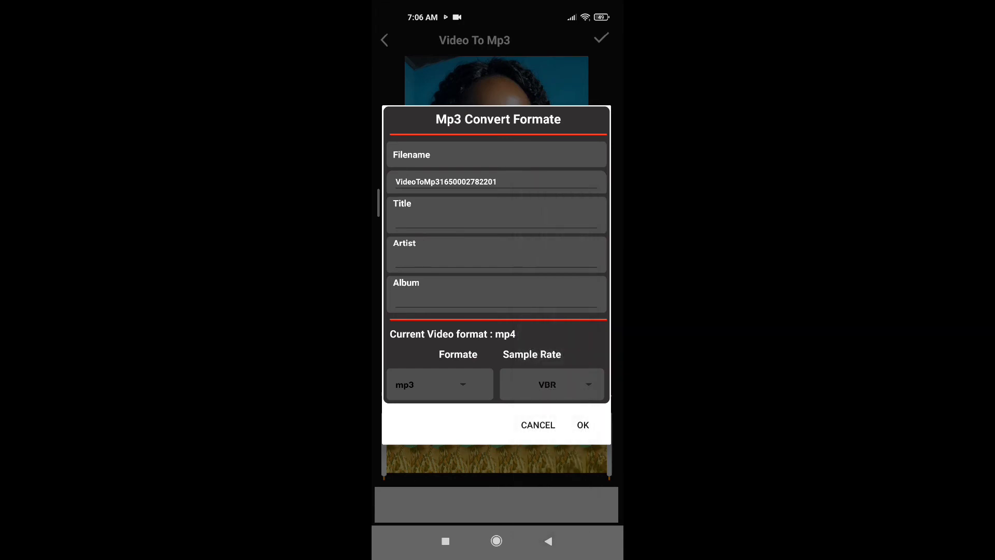
{"action": "left_click", "coordinate": [582, 425]}
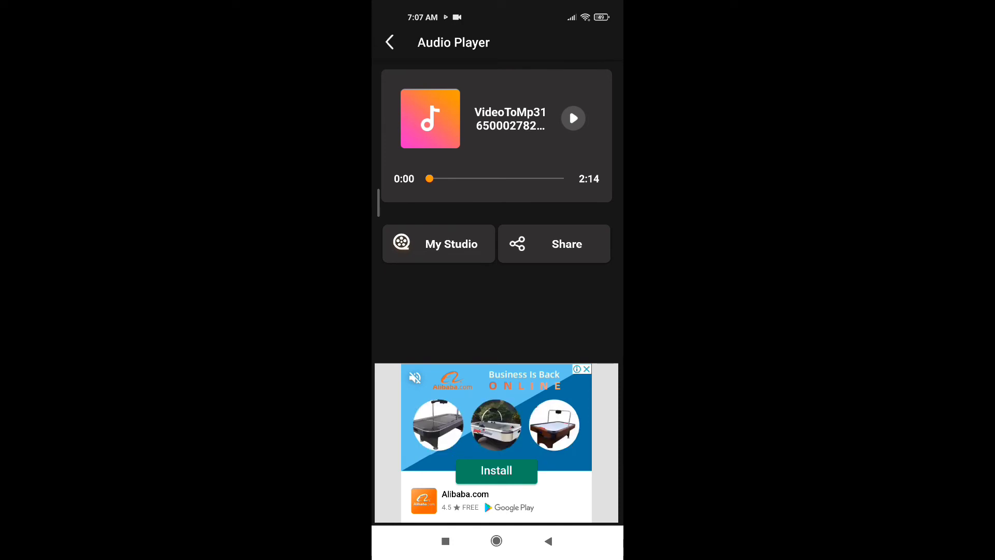
- Play the converted mp3 and adjust the media volume
{"action": "left_click", "coordinate": [573, 118]}
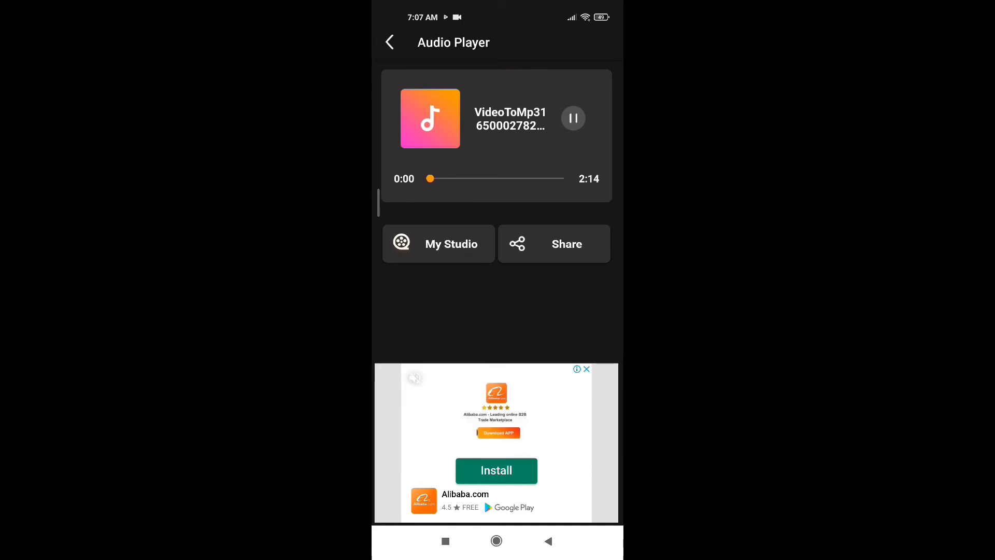
{"action": "key", "text": "XF86AudioRaiseVolume"}
{"action": "key", "text": "XF86AudioRaiseVolume"}
{"action": "key", "text": "XF86AudioLowerVolume"}
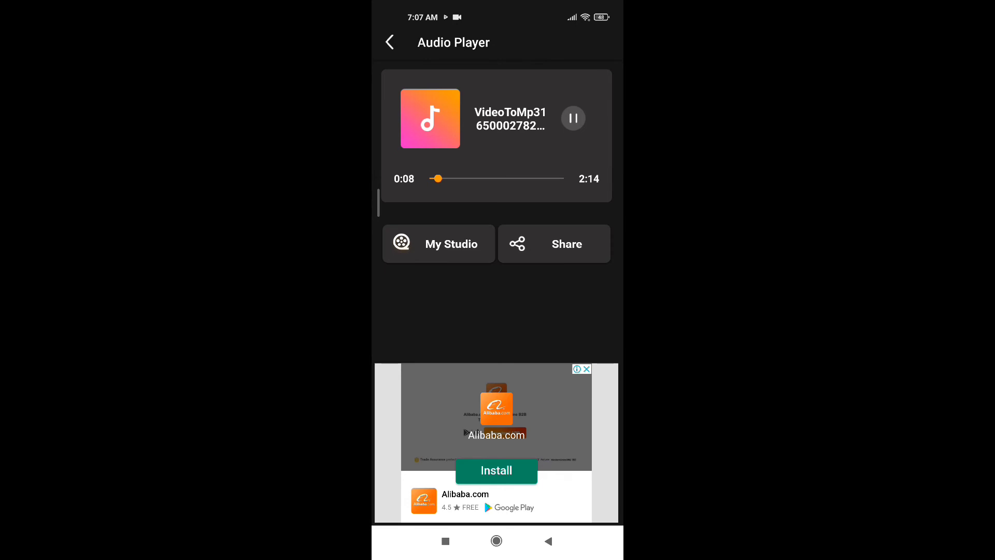
- Hide the ad and bring up sharing for VideoToMp31650002782201.mp3
{"action": "left_click", "coordinate": [586, 368]}
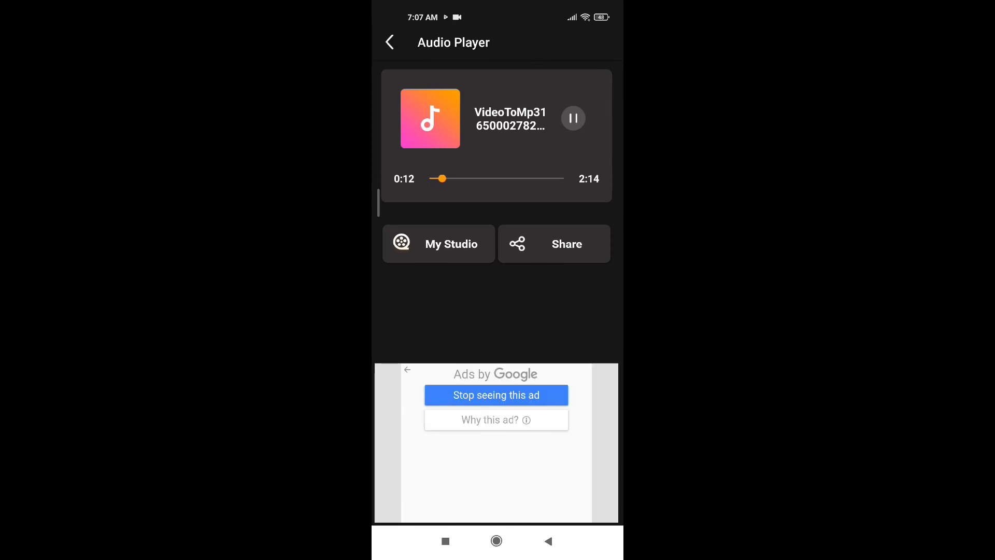
{"action": "left_click", "coordinate": [495, 395]}
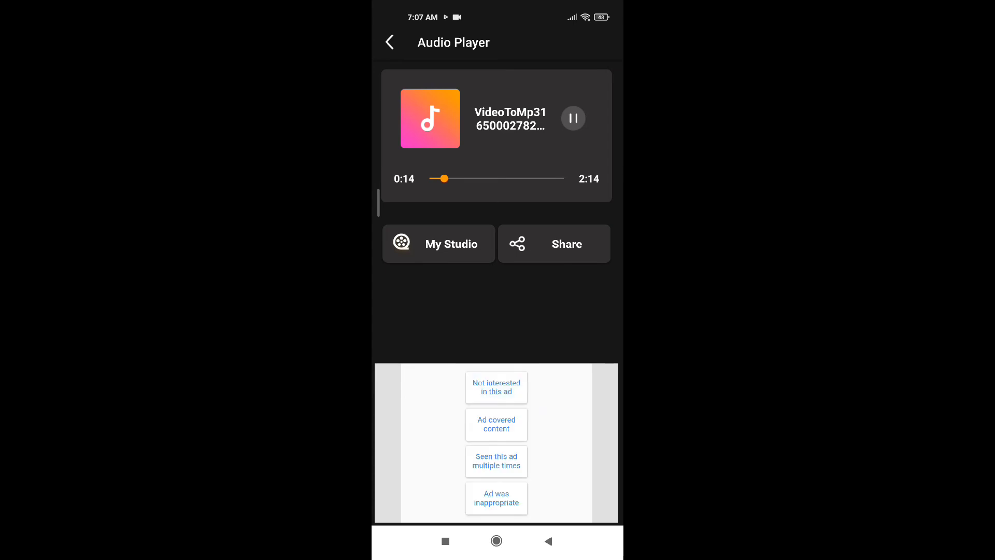
{"action": "left_click", "coordinate": [496, 386]}
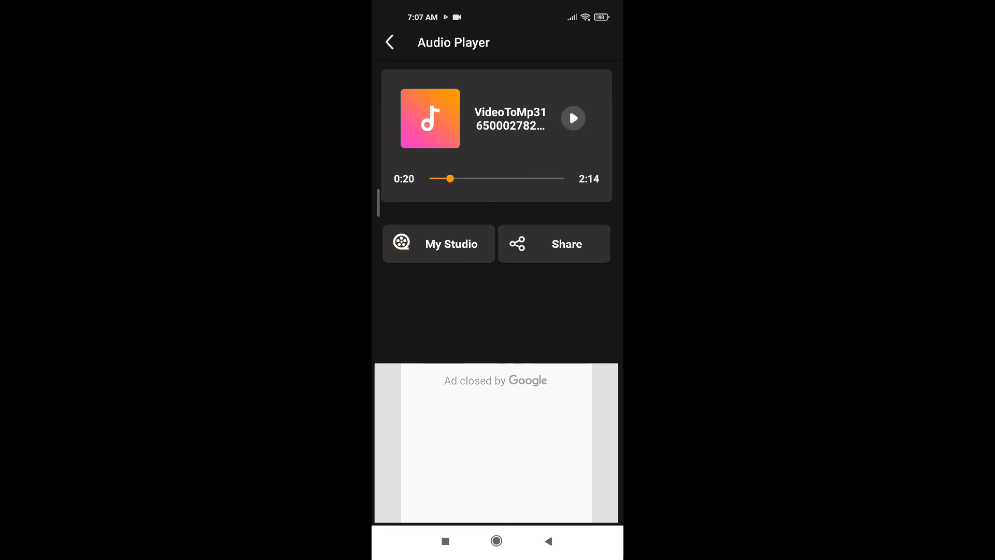
{"action": "left_click", "coordinate": [554, 244]}
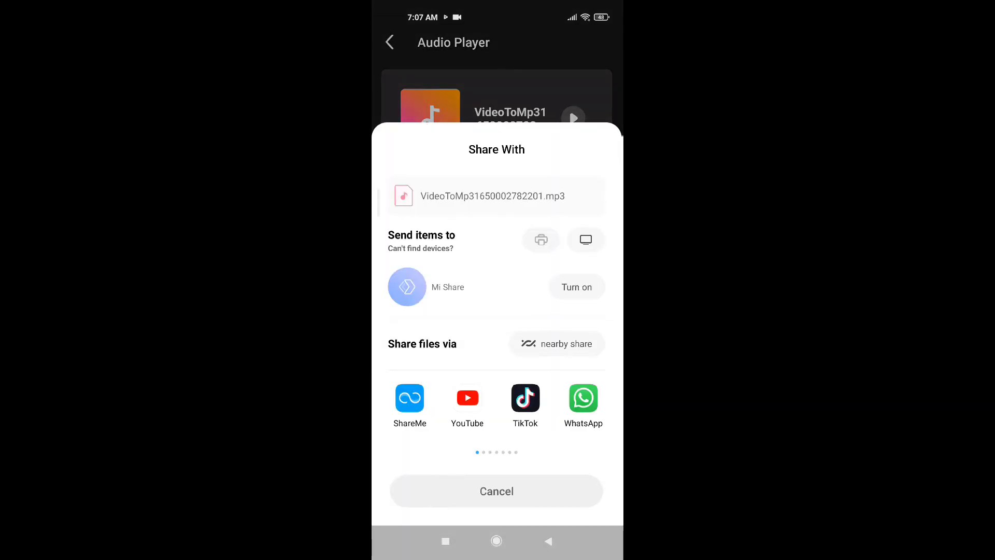
- Page through the Share With apps until Drive appears and send the mp3 there
{"action": "left_click_drag", "start_coordinate": [570, 399], "coordinate": [425, 399]}
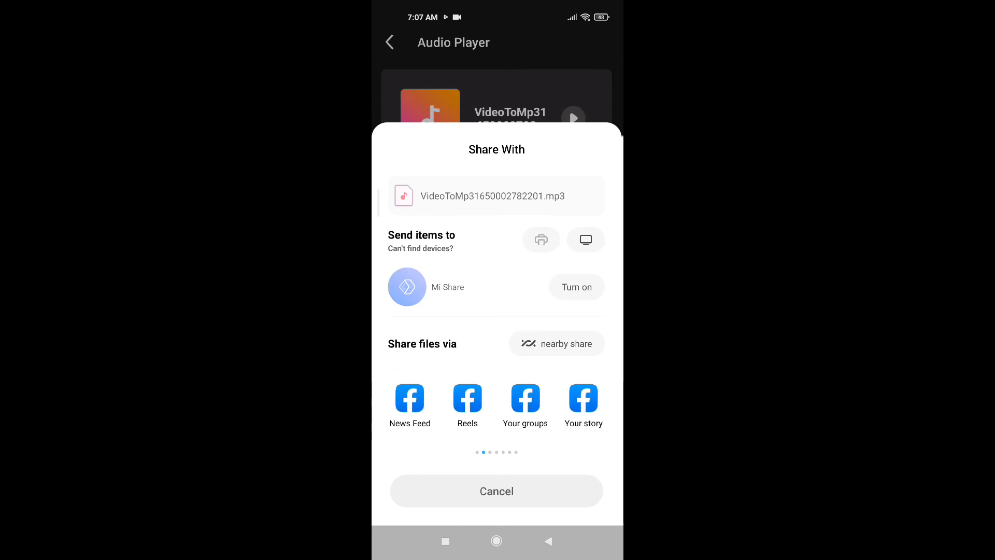
{"action": "left_click_drag", "start_coordinate": [570, 399], "coordinate": [425, 399]}
{"action": "left_click_drag", "start_coordinate": [570, 399], "coordinate": [425, 399]}
{"action": "left_click", "coordinate": [409, 398]}
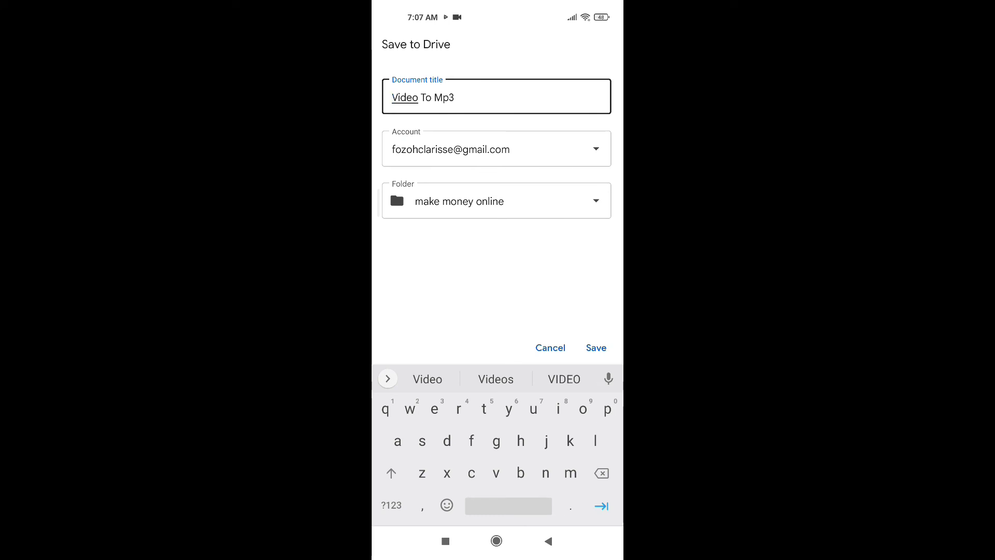
- Open the Drive folder chooser, go up to My Drive, and list its folders
{"action": "left_click", "coordinate": [596, 200]}
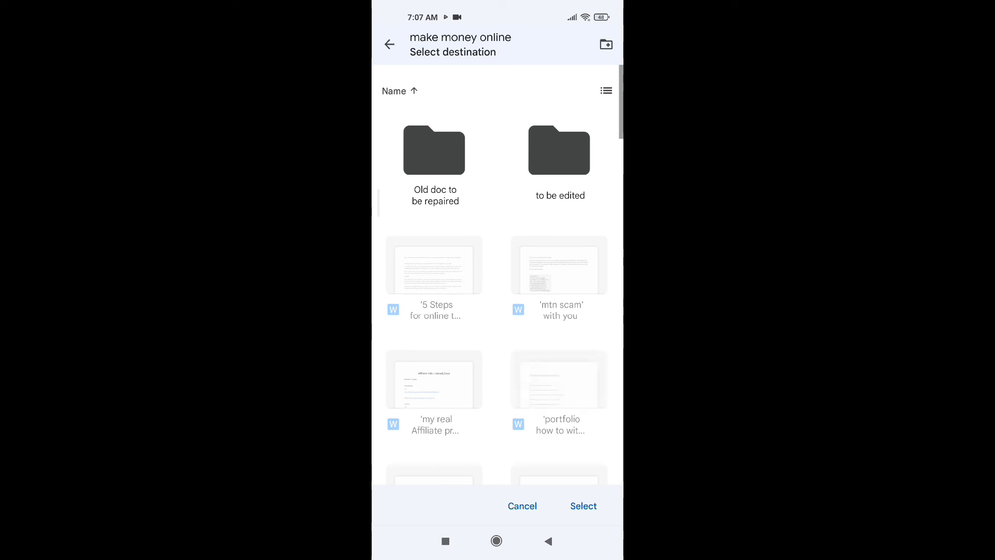
{"action": "left_click", "coordinate": [559, 155]}
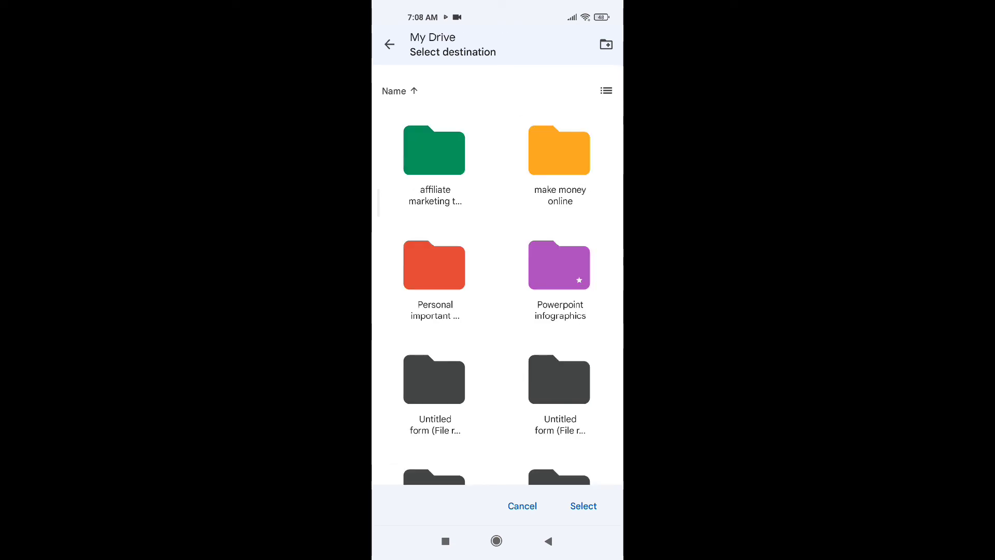
{"action": "scroll", "coordinate": [497, 275], "scroll_direction": "down", "scroll_amount": 4}
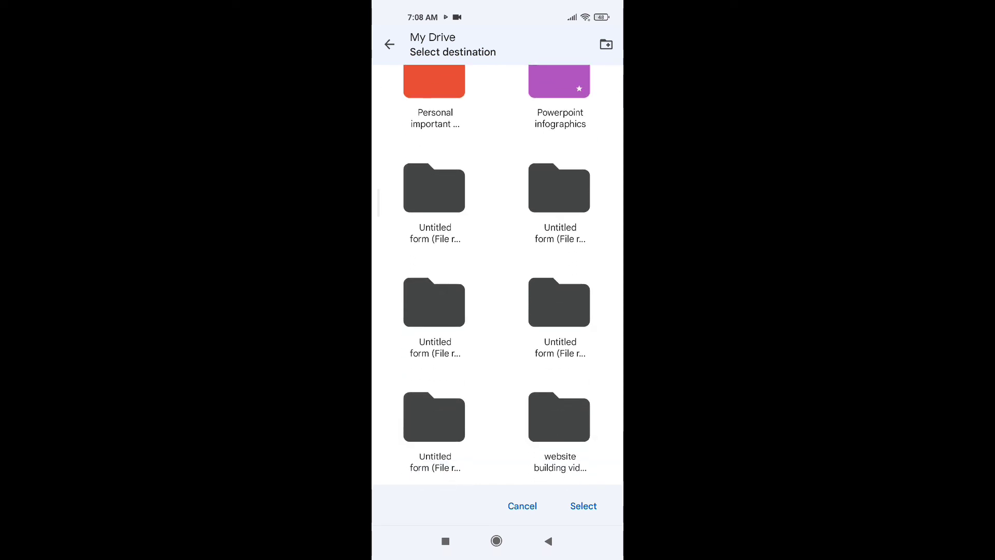
{"action": "scroll", "coordinate": [498, 274], "scroll_direction": "up", "scroll_amount": 3}
{"action": "left_click", "coordinate": [606, 91]}
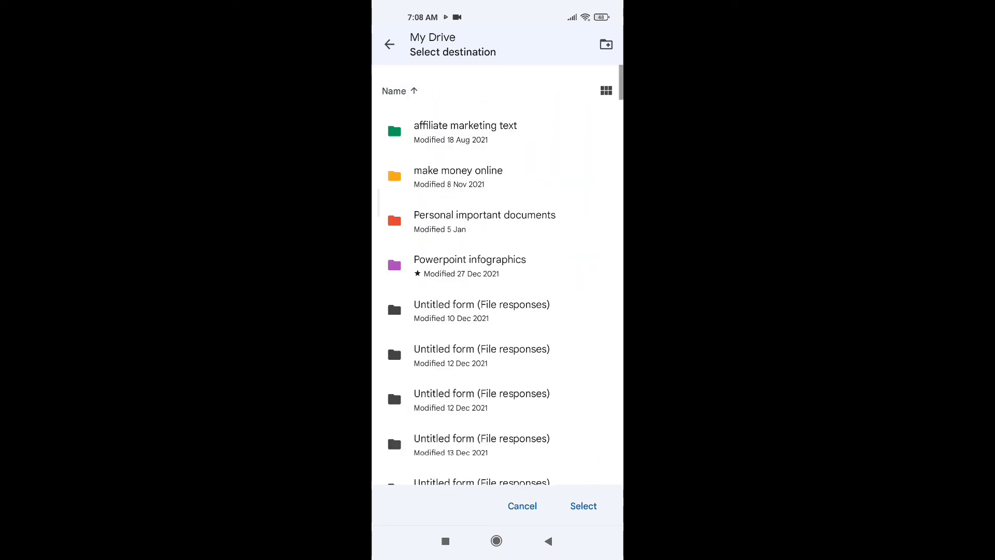